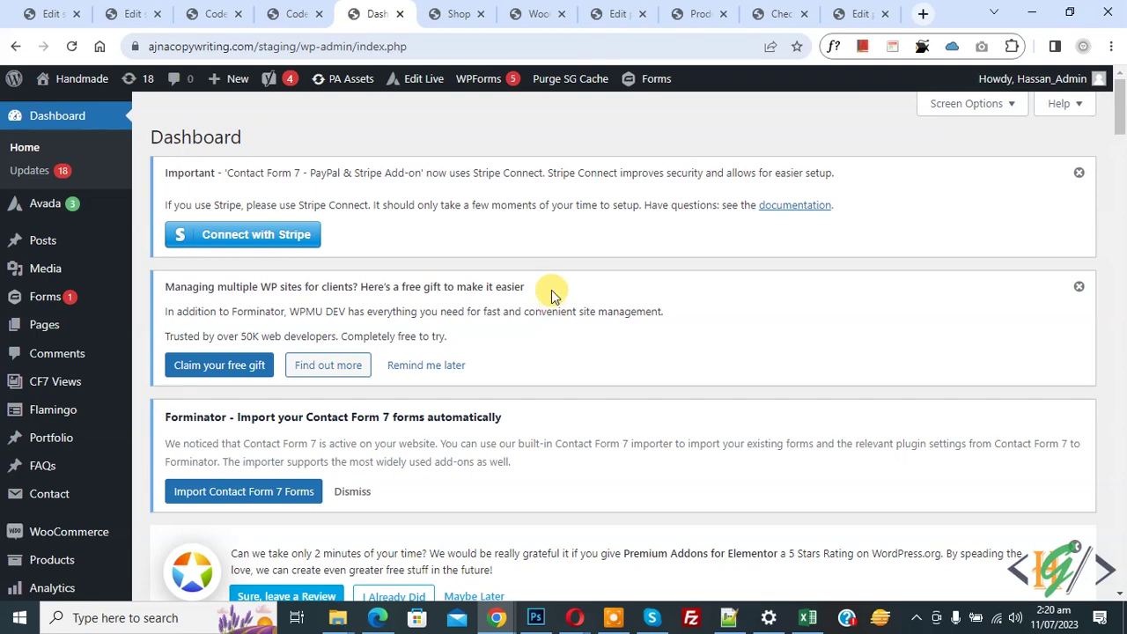
Find Payment Gateway Based Fees and Discounts for WooCommerce under Plugins > Add New, then install and activate it.
{"action": "scroll", "coordinate": [551, 290], "scroll_direction": "down", "scroll_amount": 4}
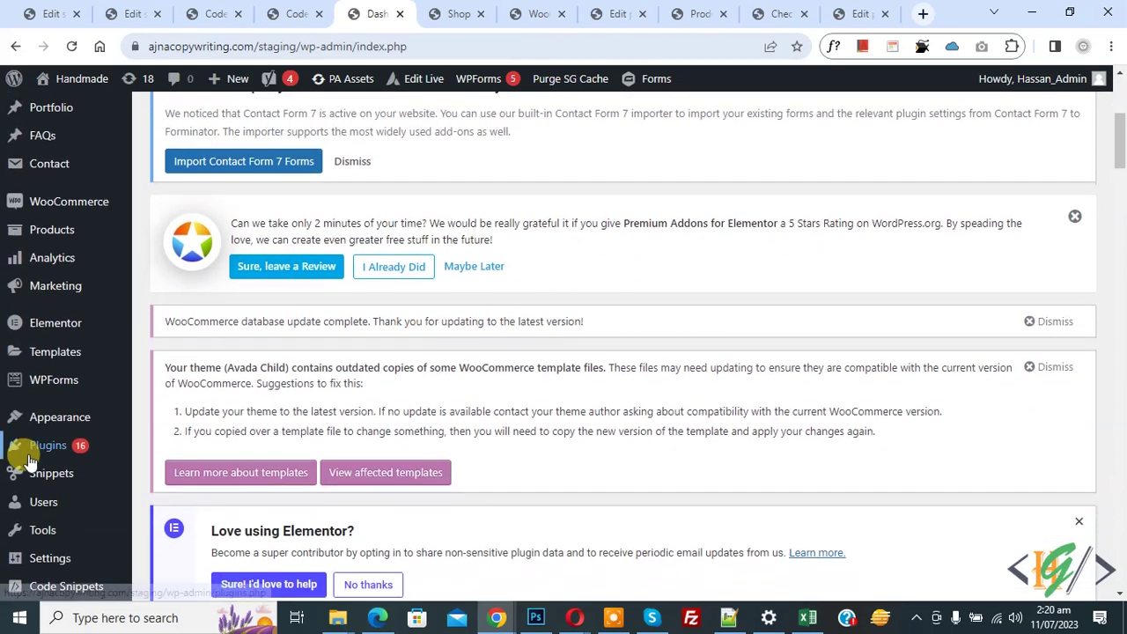
{"action": "mouse_move", "coordinate": [48, 445]}
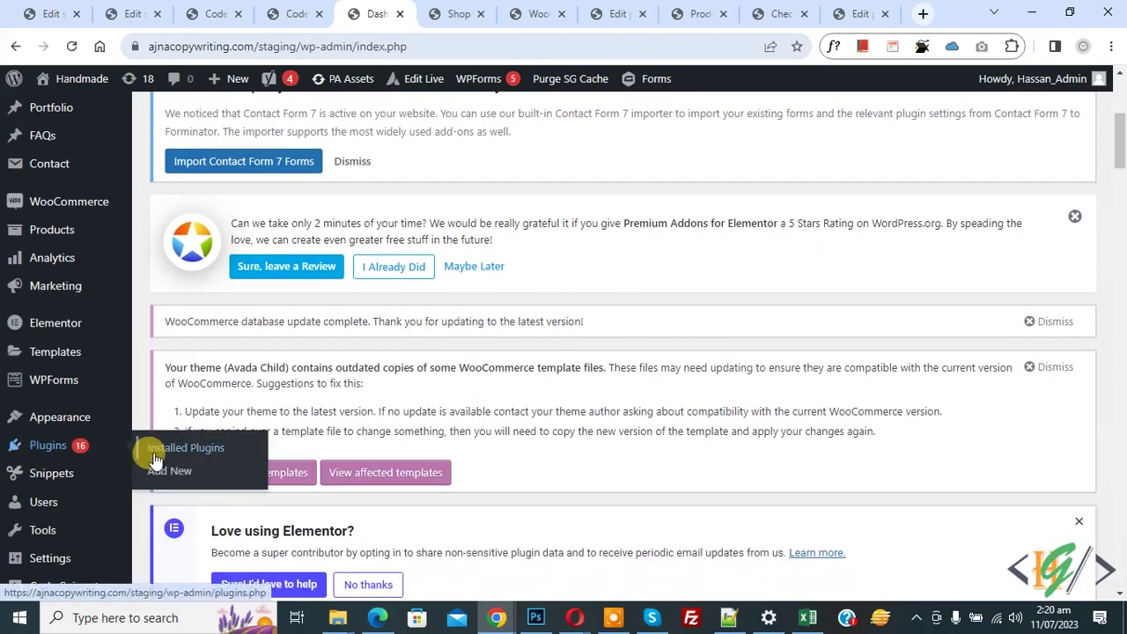
{"action": "left_click", "coordinate": [173, 473]}
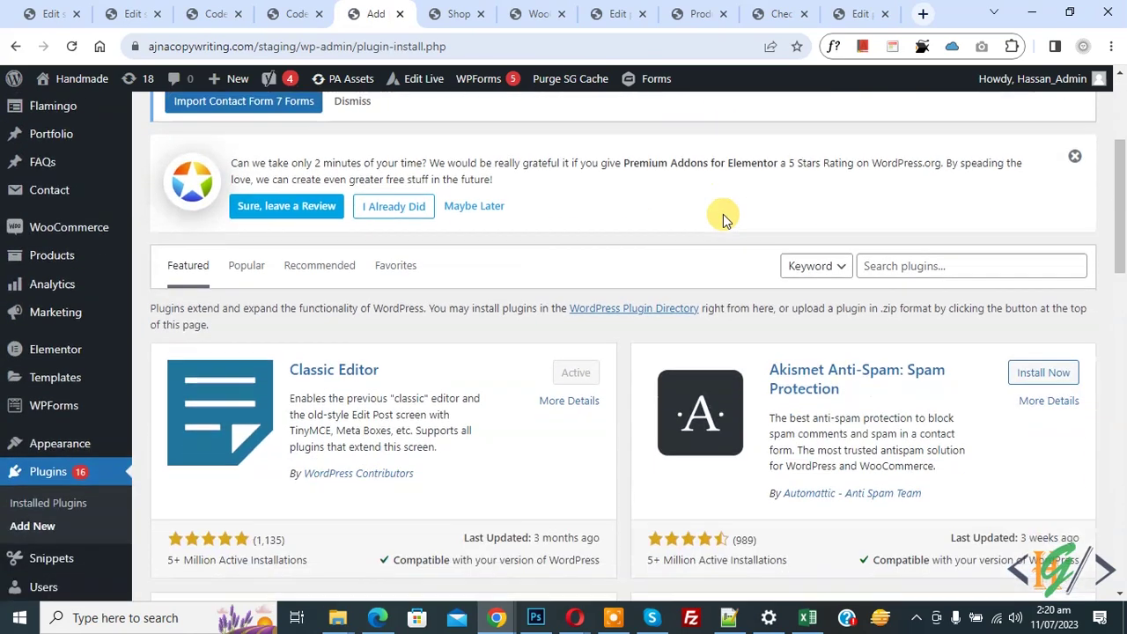
{"action": "scroll", "coordinate": [792, 202], "scroll_direction": "down", "scroll_amount": 1}
{"action": "left_click", "coordinate": [899, 179]}
{"action": "type", "text": "d Fees and Discounts for WooCommerce"}
{"action": "left_click", "coordinate": [939, 149]}
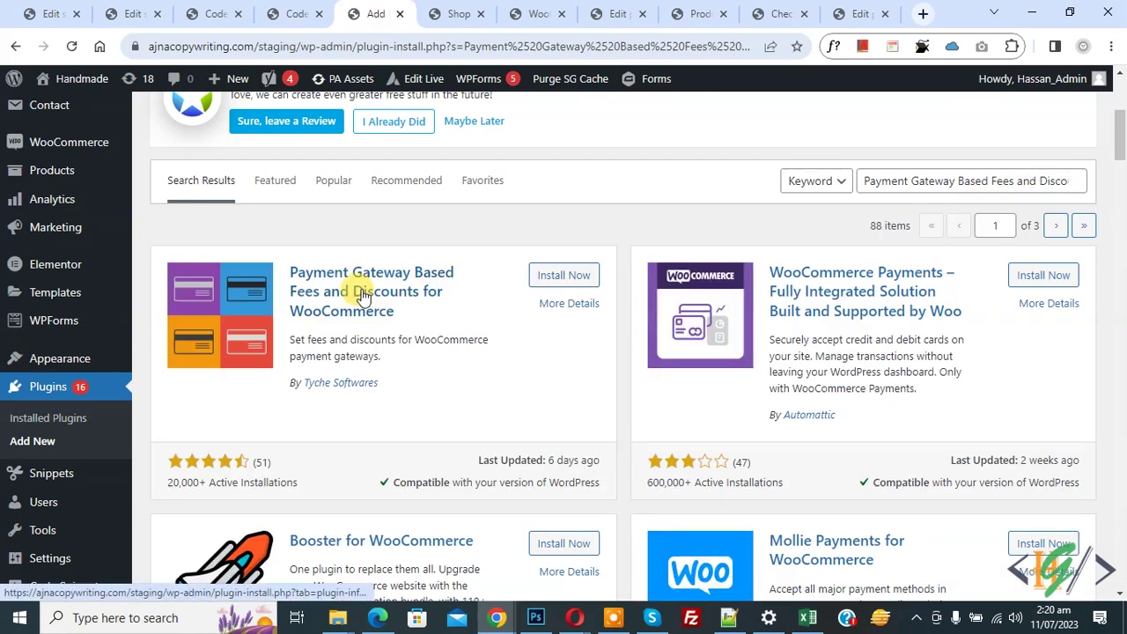
{"action": "left_click", "coordinate": [570, 278]}
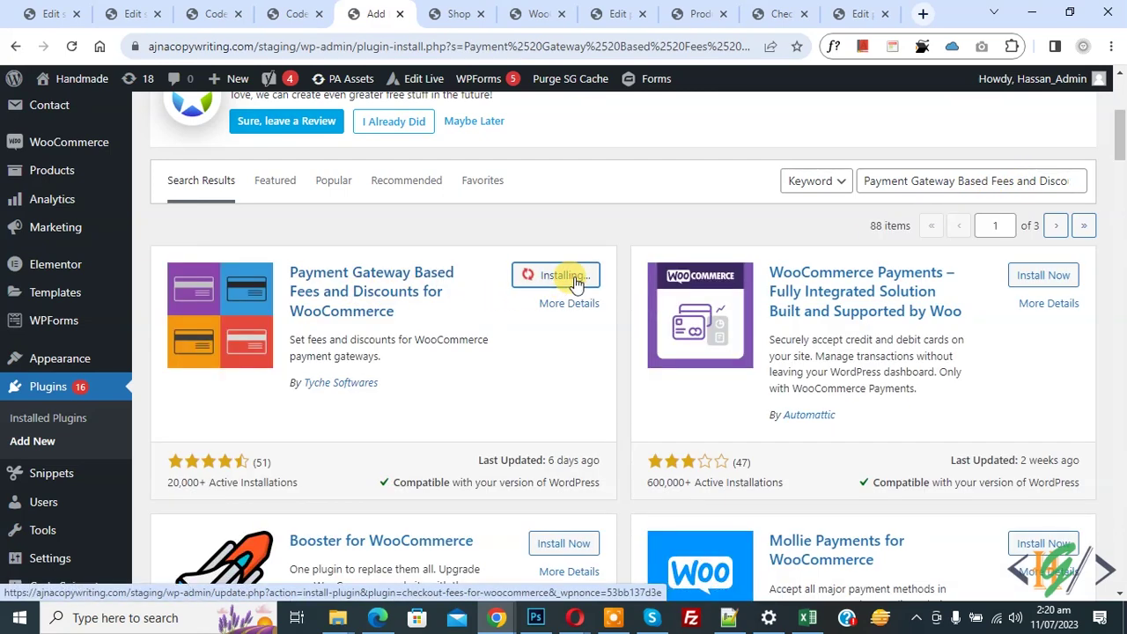
{"action": "left_click", "coordinate": [577, 285]}
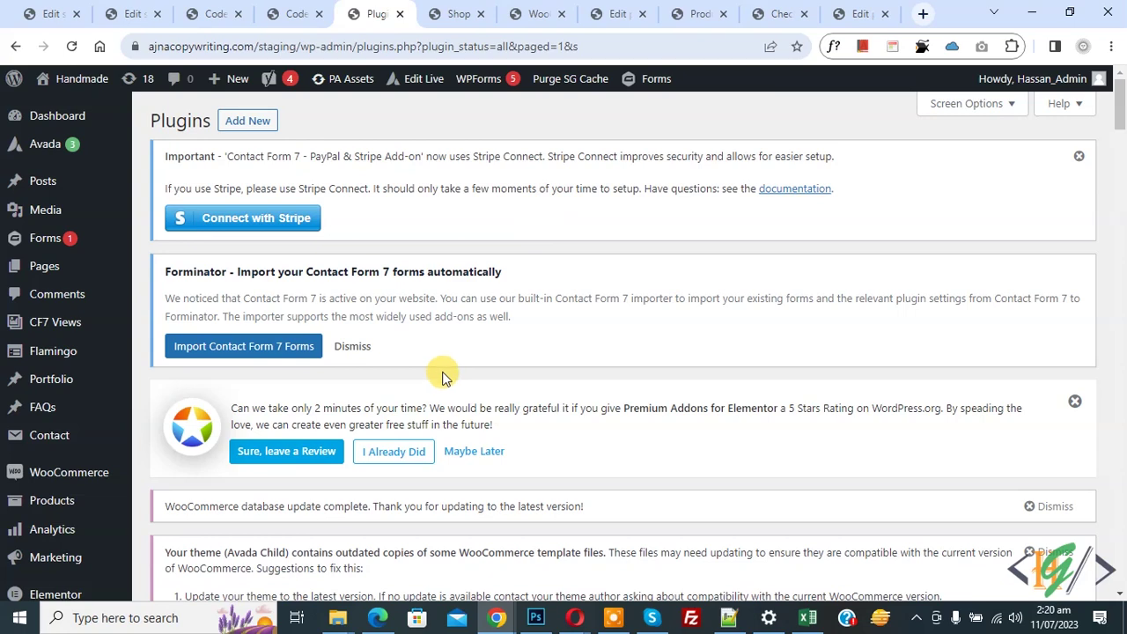
Go to WooCommerce Settings on the Payment Gateway Based Fees and Discounts tab.
{"action": "mouse_move", "coordinate": [106, 468]}
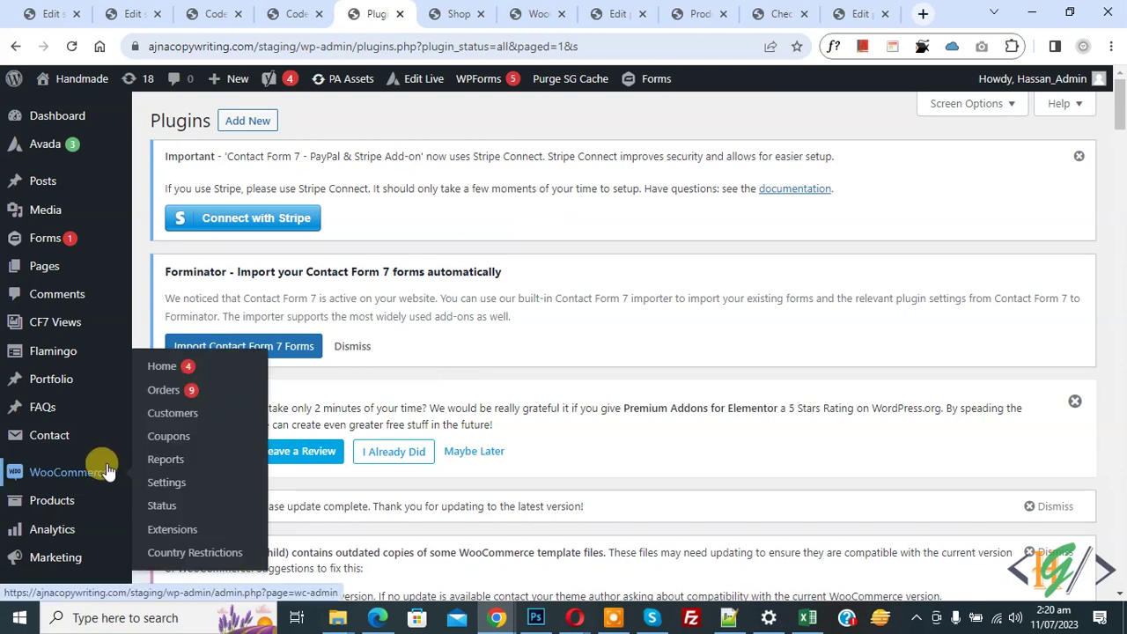
{"action": "left_click", "coordinate": [171, 486]}
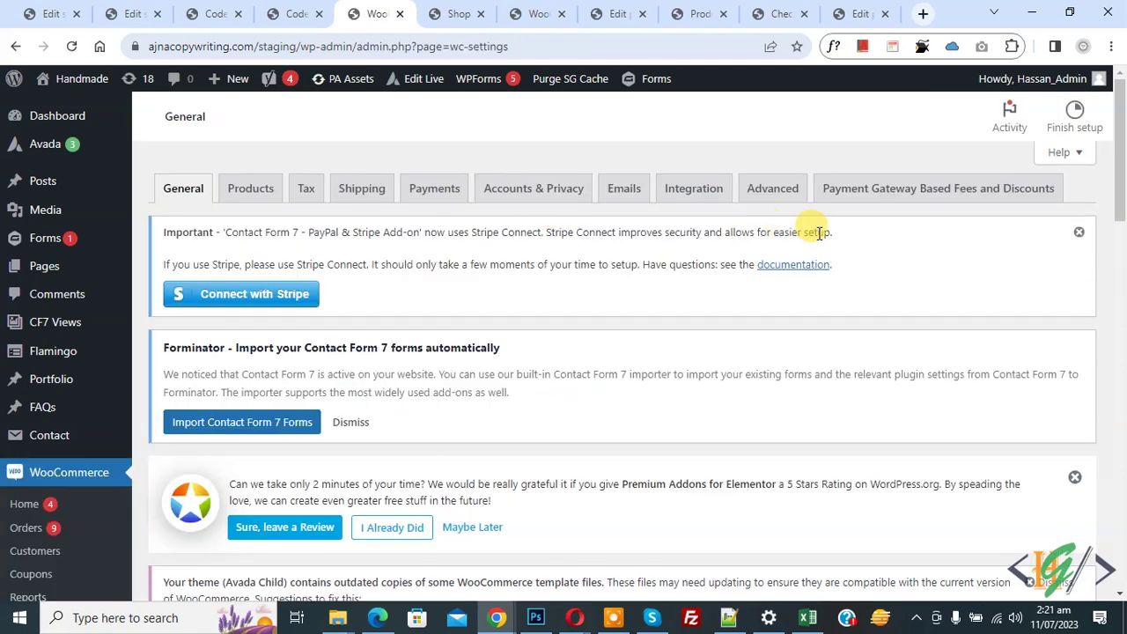
{"action": "left_click", "coordinate": [920, 198]}
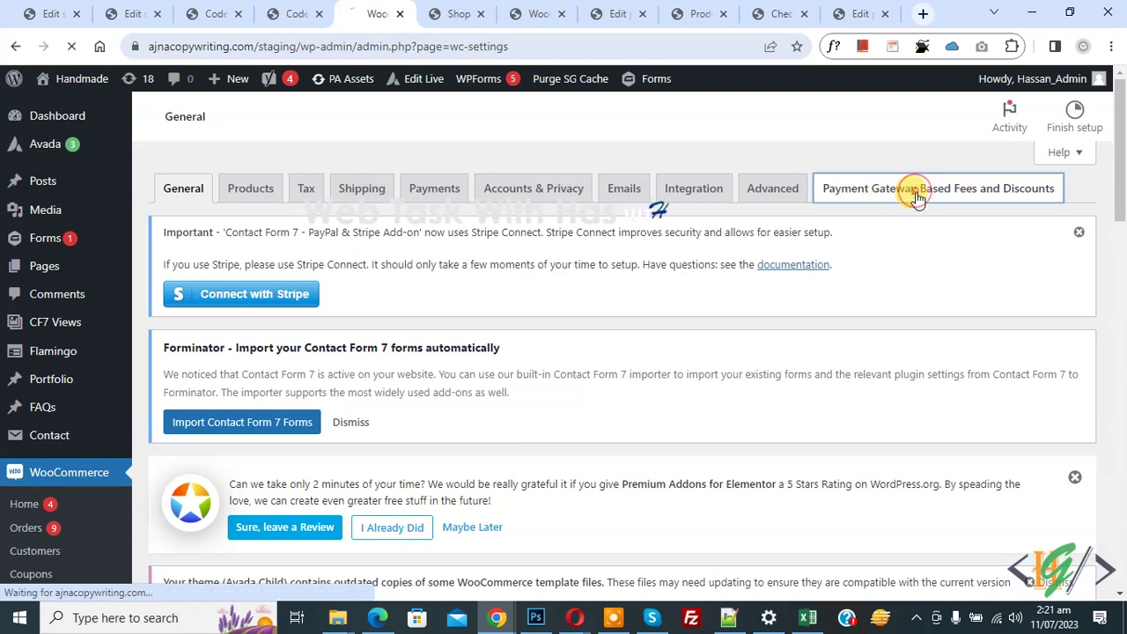
Enable per-product gateway fees and merging all fees into a single line.
{"action": "scroll", "coordinate": [561, 284], "scroll_direction": "down", "scroll_amount": 7}
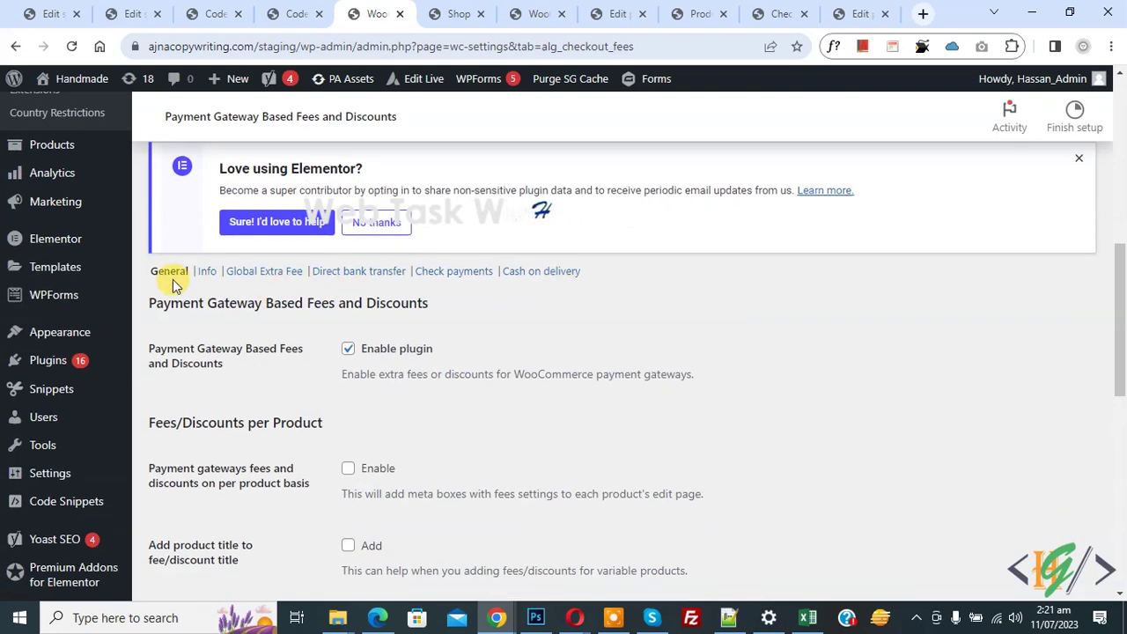
{"action": "scroll", "coordinate": [173, 280], "scroll_direction": "down", "scroll_amount": 1}
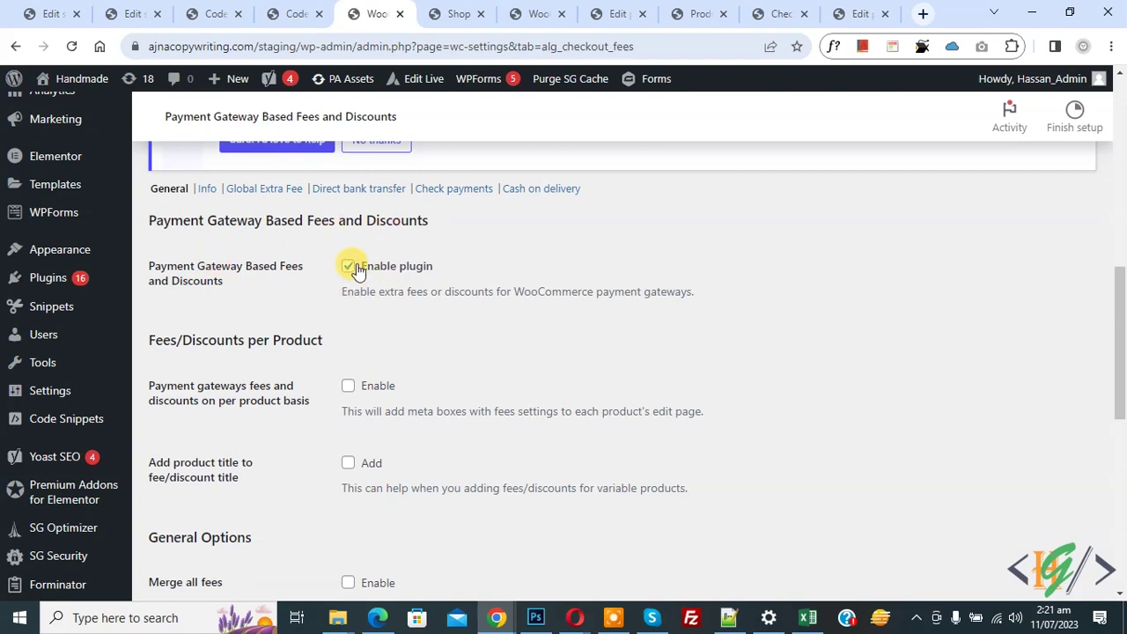
{"action": "scroll", "coordinate": [400, 265], "scroll_direction": "down", "scroll_amount": 1}
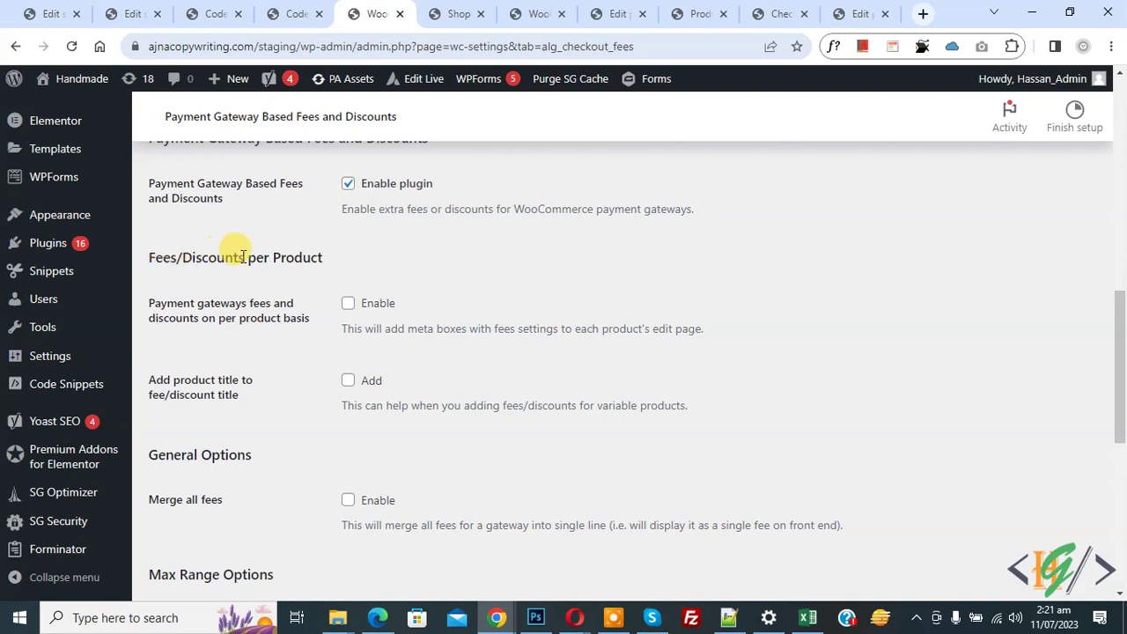
{"action": "left_click", "coordinate": [348, 304]}
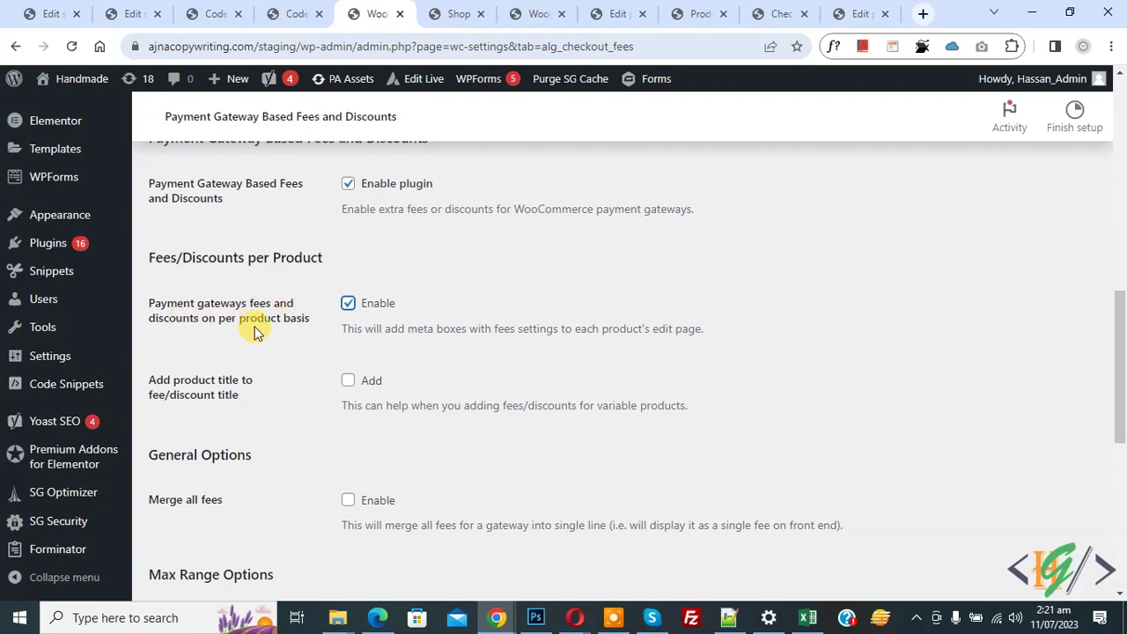
{"action": "scroll", "coordinate": [312, 320], "scroll_direction": "down", "scroll_amount": 1}
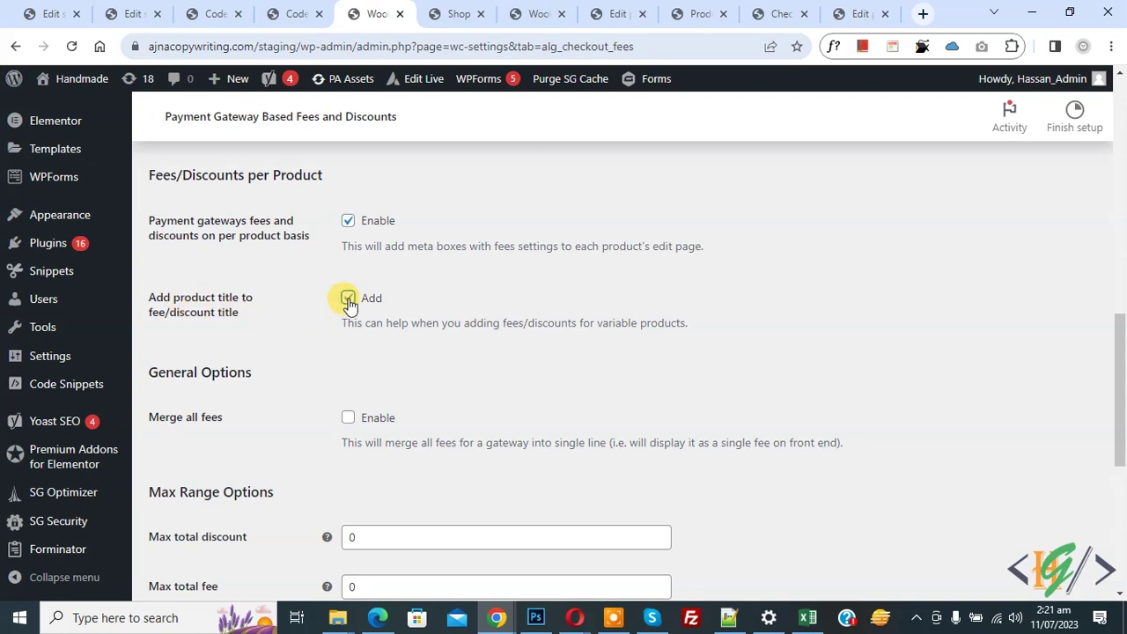
{"action": "scroll", "coordinate": [349, 303], "scroll_direction": "down", "scroll_amount": 1}
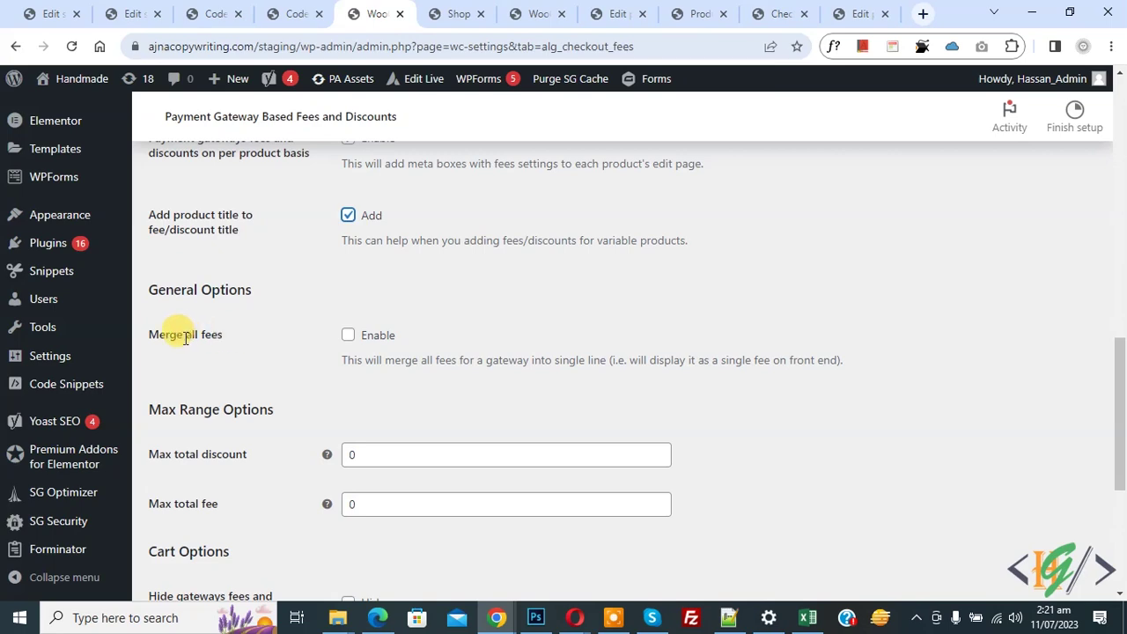
{"action": "left_click", "coordinate": [349, 337]}
{"action": "scroll", "coordinate": [333, 256], "scroll_direction": "down", "scroll_amount": 1}
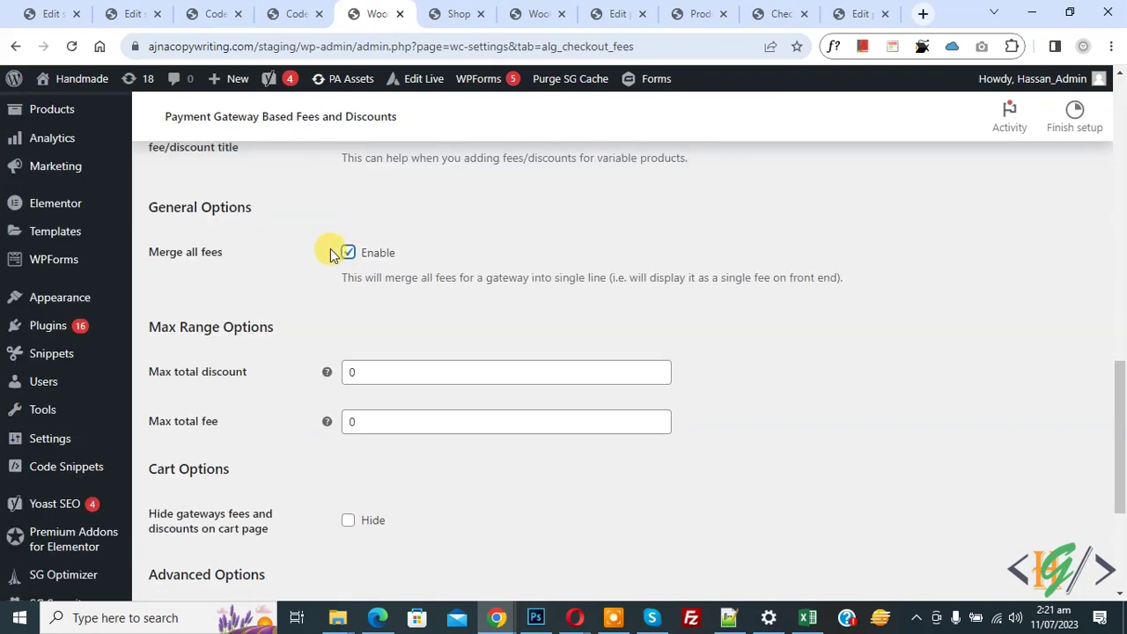
{"action": "scroll", "coordinate": [331, 253], "scroll_direction": "down", "scroll_amount": 2}
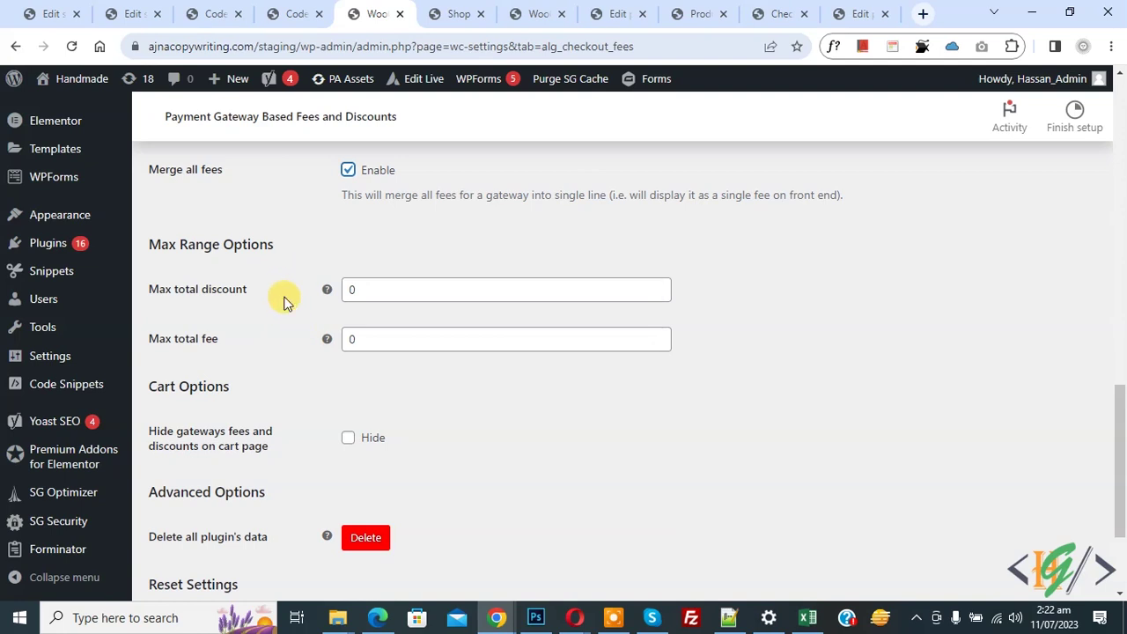
{"action": "scroll", "coordinate": [276, 281], "scroll_direction": "down", "scroll_amount": 2}
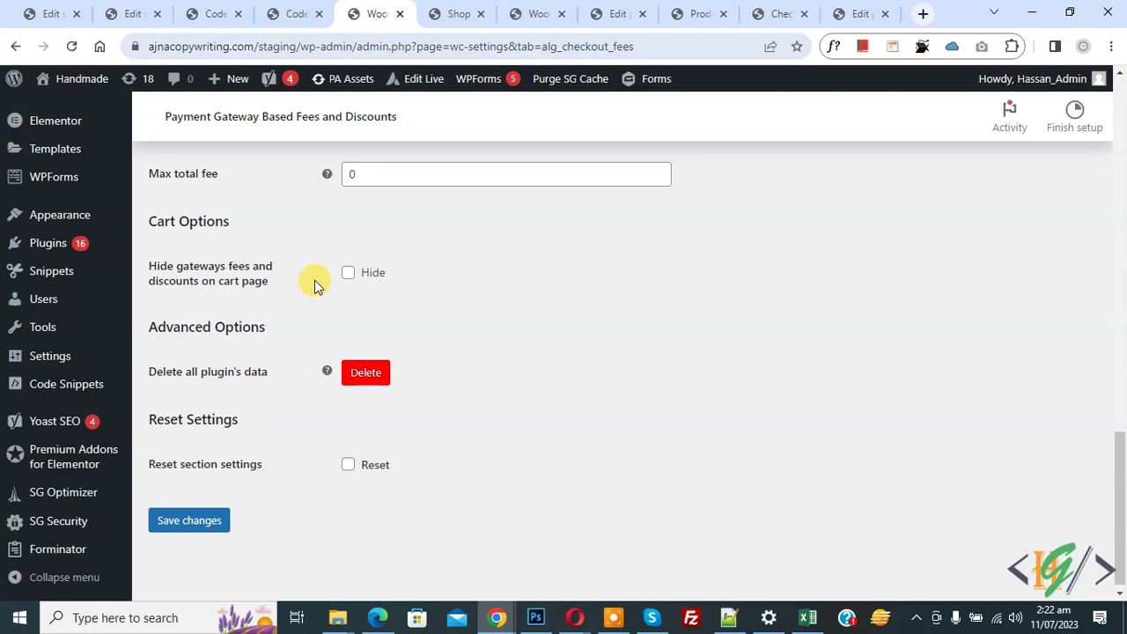
Save the fee plugin's general settings.
{"action": "left_click", "coordinate": [188, 519]}
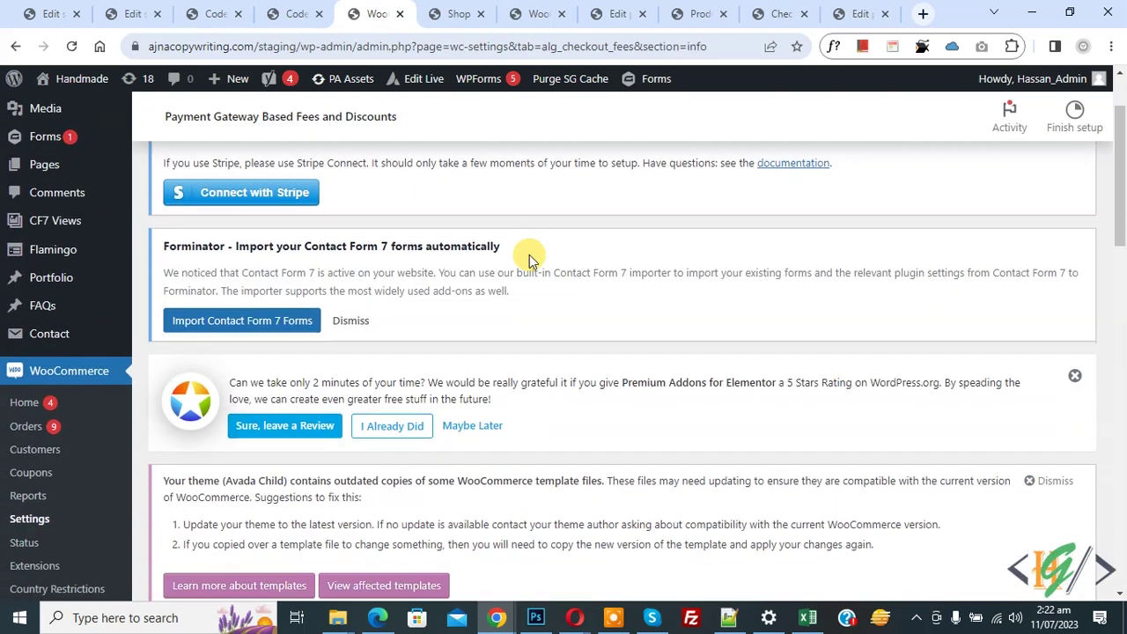
{"action": "scroll", "coordinate": [528, 255], "scroll_direction": "down", "scroll_amount": 5}
{"action": "scroll", "coordinate": [529, 258], "scroll_direction": "down", "scroll_amount": 2}
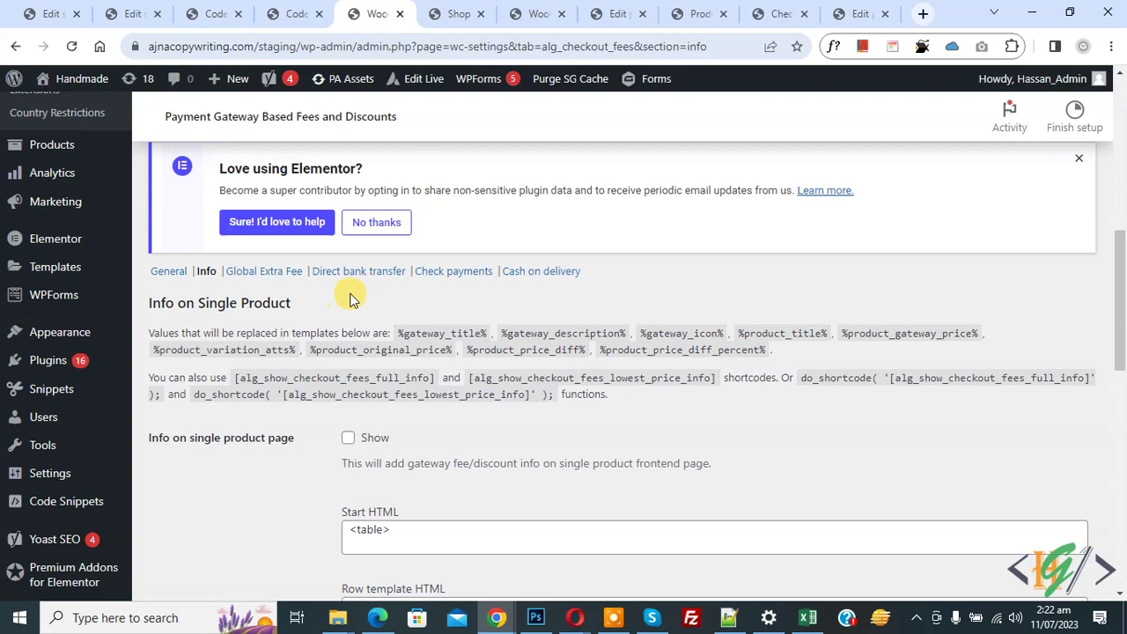
{"action": "scroll", "coordinate": [352, 301], "scroll_direction": "down", "scroll_amount": 5}
{"action": "scroll", "coordinate": [352, 299], "scroll_direction": "down", "scroll_amount": 2}
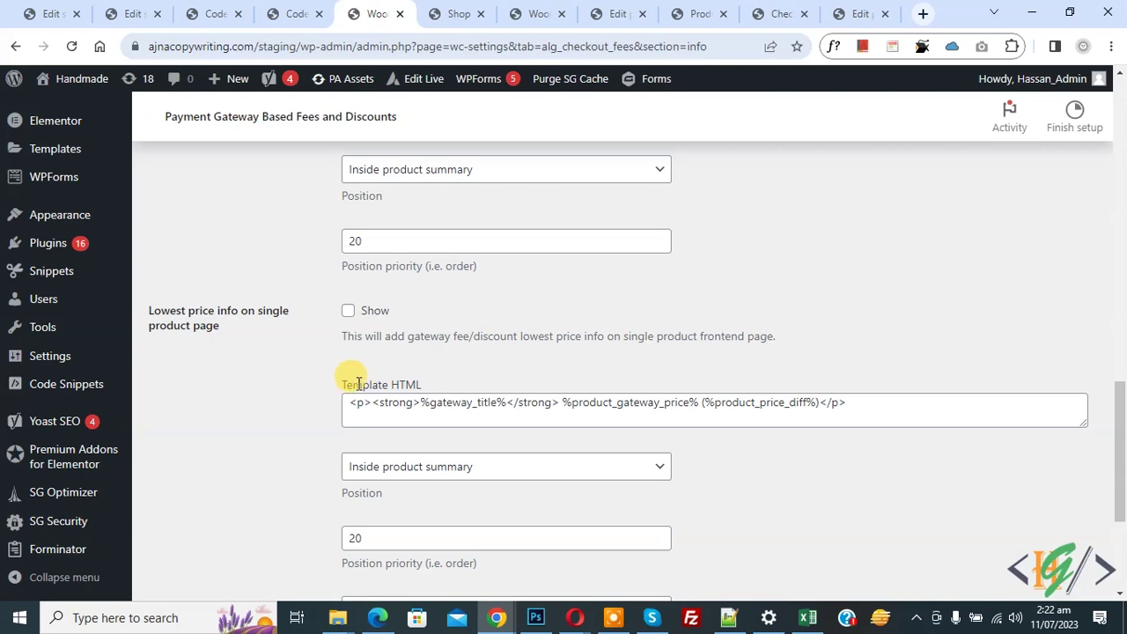
{"action": "scroll", "coordinate": [468, 368], "scroll_direction": "down", "scroll_amount": 3}
{"action": "scroll", "coordinate": [581, 377], "scroll_direction": "up", "scroll_amount": 6}
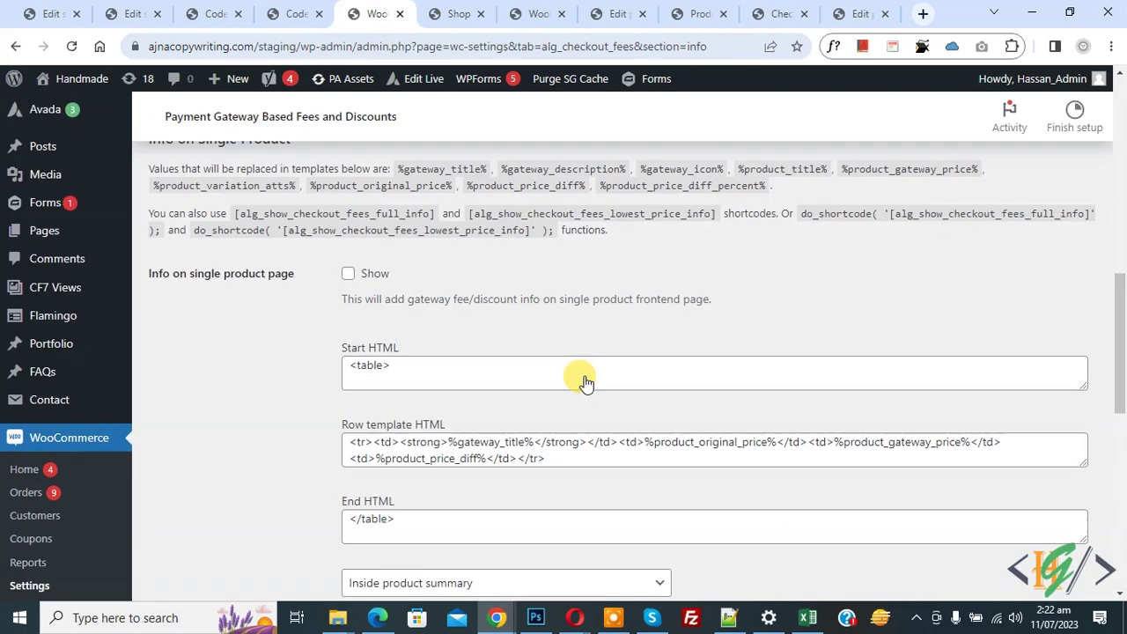
{"action": "scroll", "coordinate": [585, 381], "scroll_direction": "up", "scroll_amount": 3}
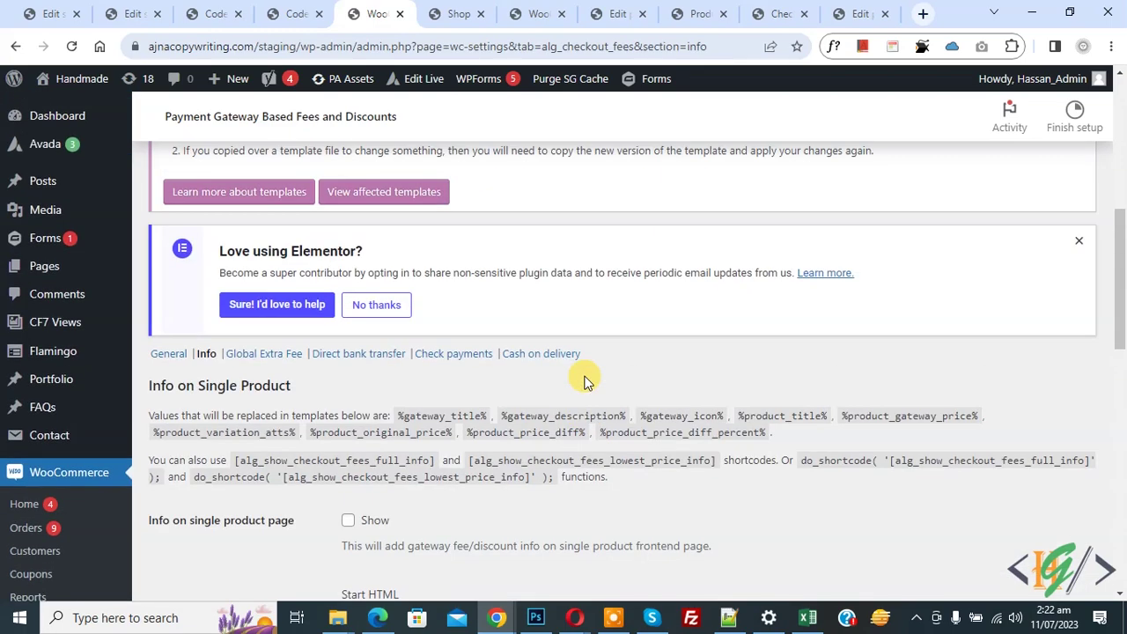
Open the Global Extra Fee section and review its disabled fee with value 0.
{"action": "left_click", "coordinate": [259, 361]}
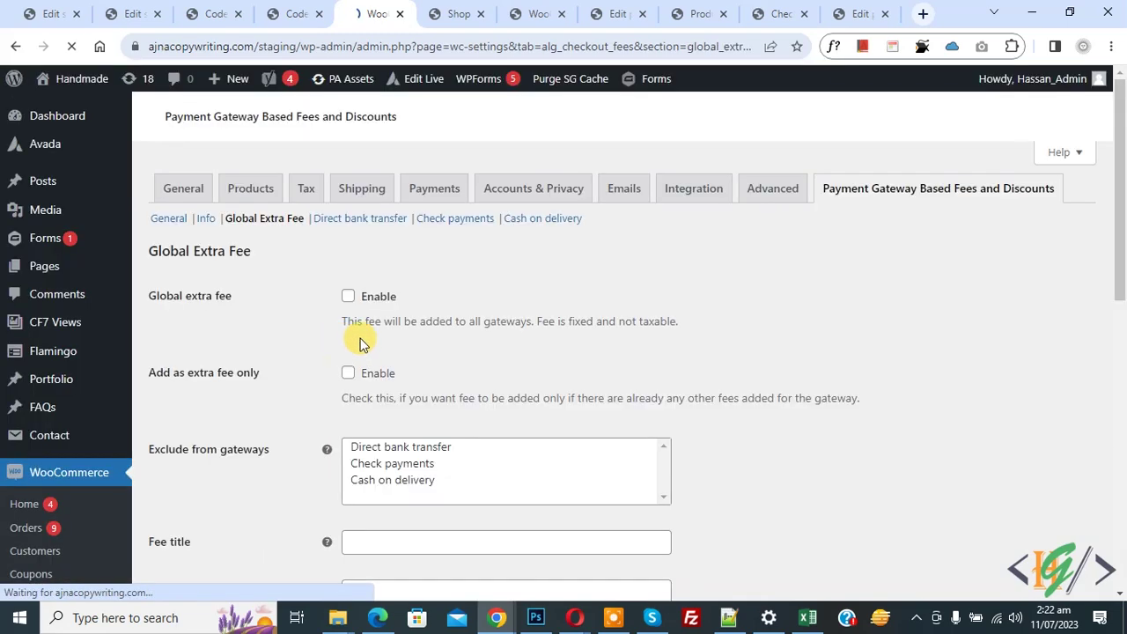
{"action": "scroll", "coordinate": [538, 247], "scroll_direction": "down", "scroll_amount": 5}
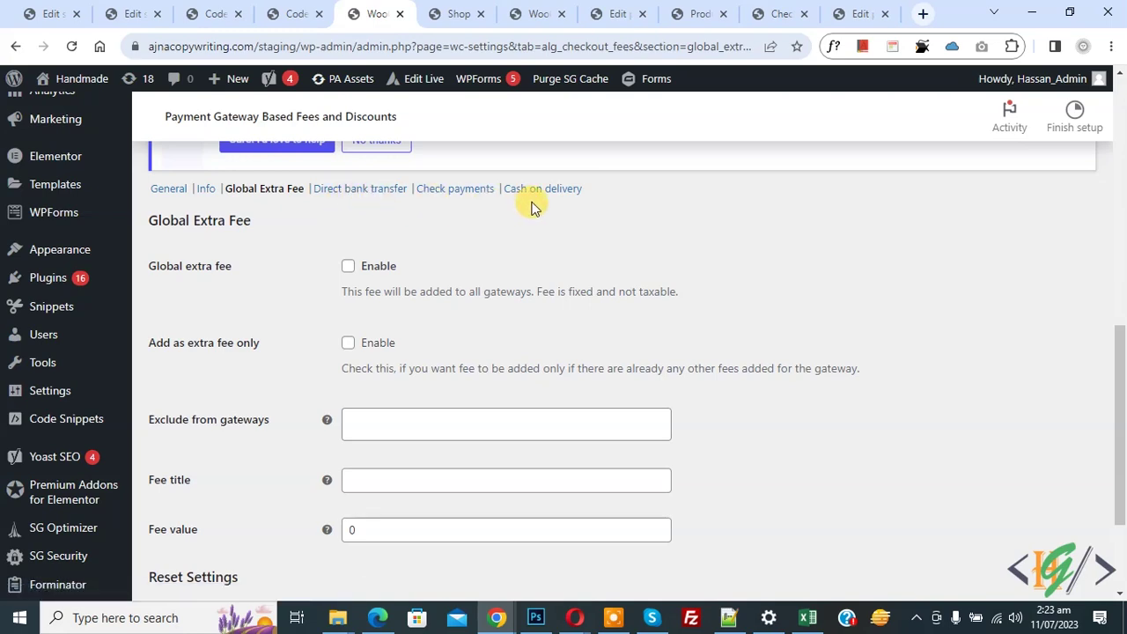
{"action": "scroll", "coordinate": [399, 278], "scroll_direction": "up", "scroll_amount": 10}
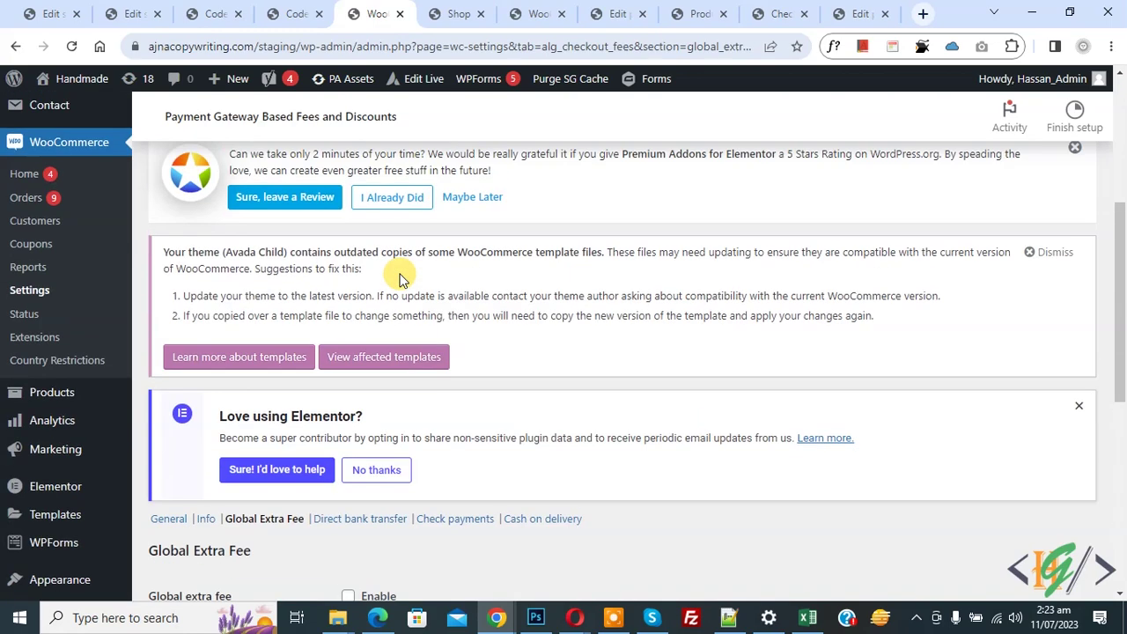
{"action": "right_click", "coordinate": [419, 196]}
Open WooCommerce Payments settings in a new tab and review the enabled payment methods.
{"action": "left_click", "coordinate": [438, 211]}
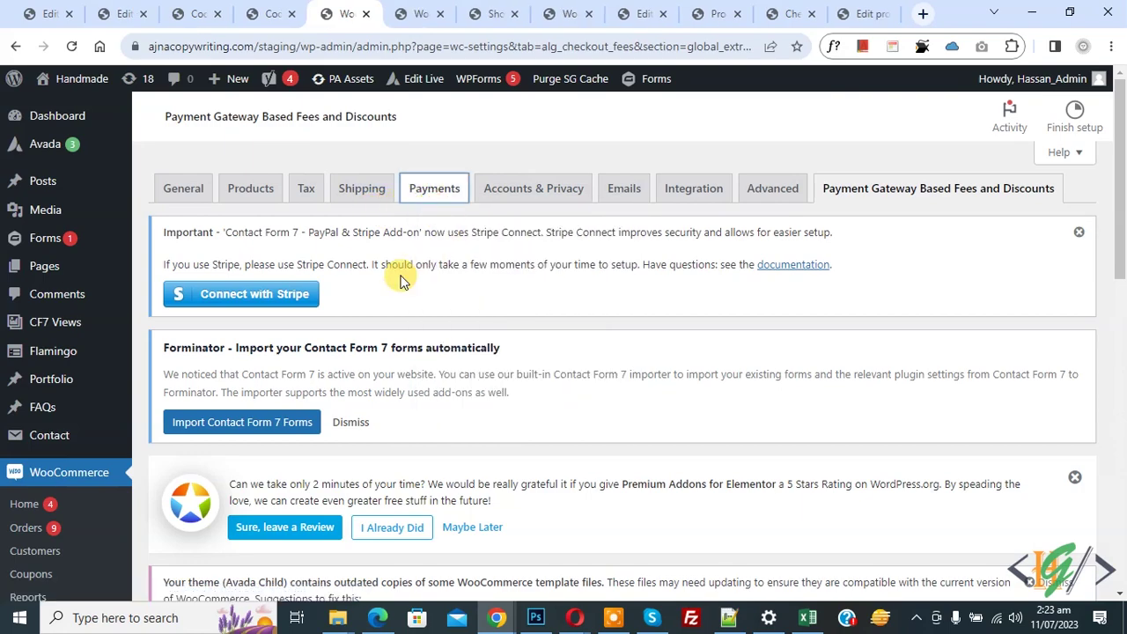
{"action": "left_click", "coordinate": [421, 14]}
{"action": "scroll", "coordinate": [547, 182], "scroll_direction": "down", "scroll_amount": 15}
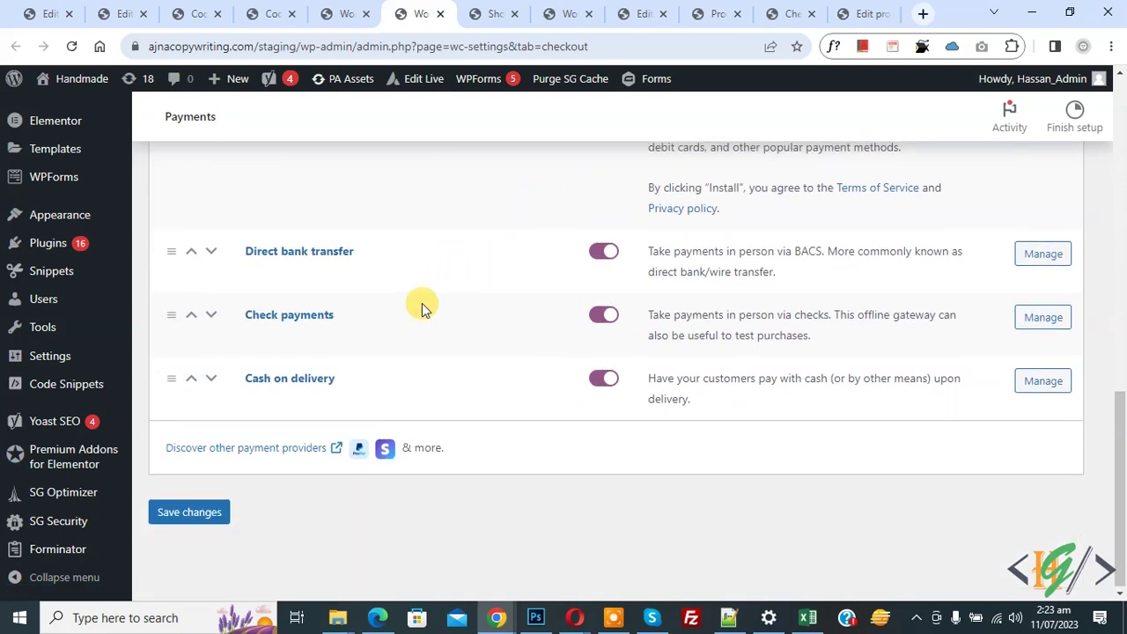
{"action": "scroll", "coordinate": [420, 306], "scroll_direction": "up", "scroll_amount": 2}
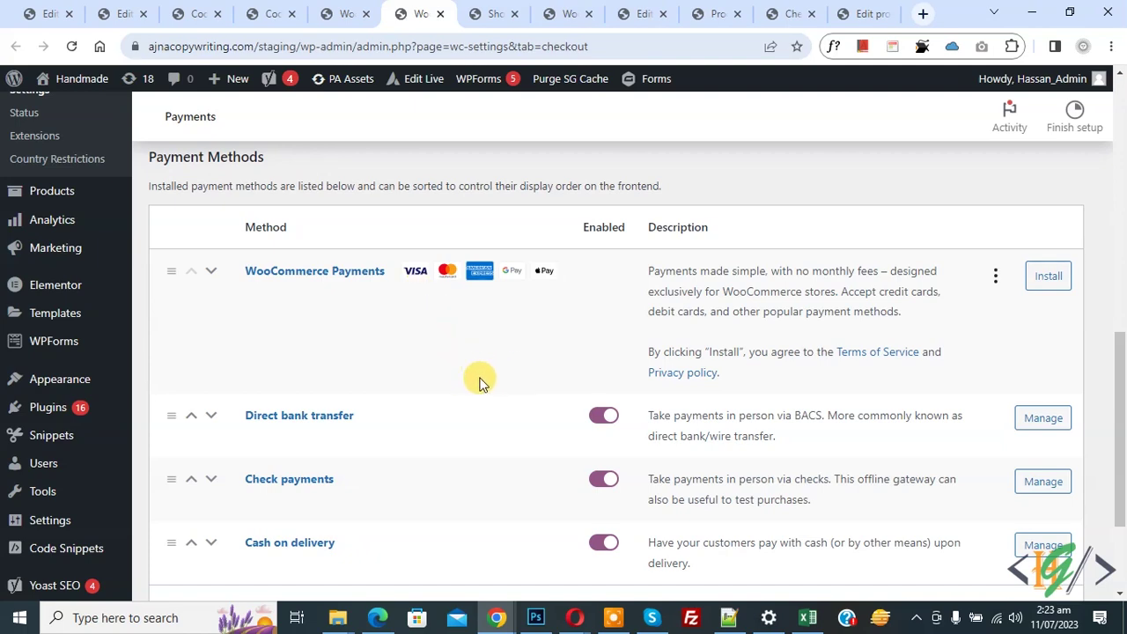
Back on the fees settings, go to the Cash on delivery fee section.
{"action": "left_click", "coordinate": [359, 12]}
{"action": "scroll", "coordinate": [551, 266], "scroll_direction": "down", "scroll_amount": 5}
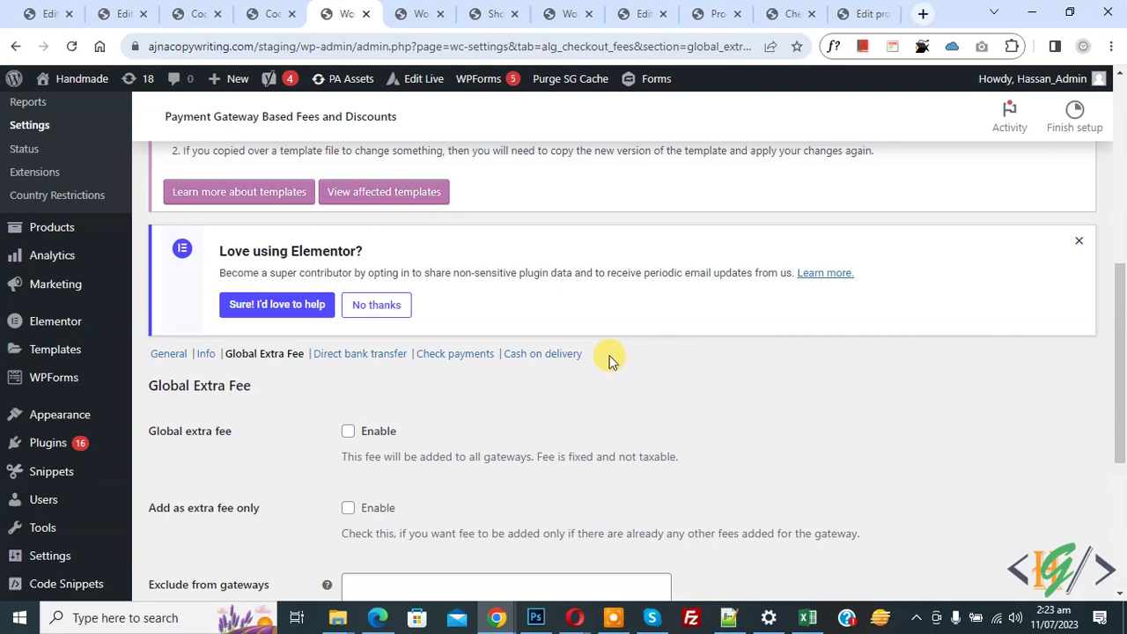
{"action": "scroll", "coordinate": [604, 342], "scroll_direction": "down", "scroll_amount": 1}
{"action": "scroll", "coordinate": [604, 342], "scroll_direction": "down", "scroll_amount": 1}
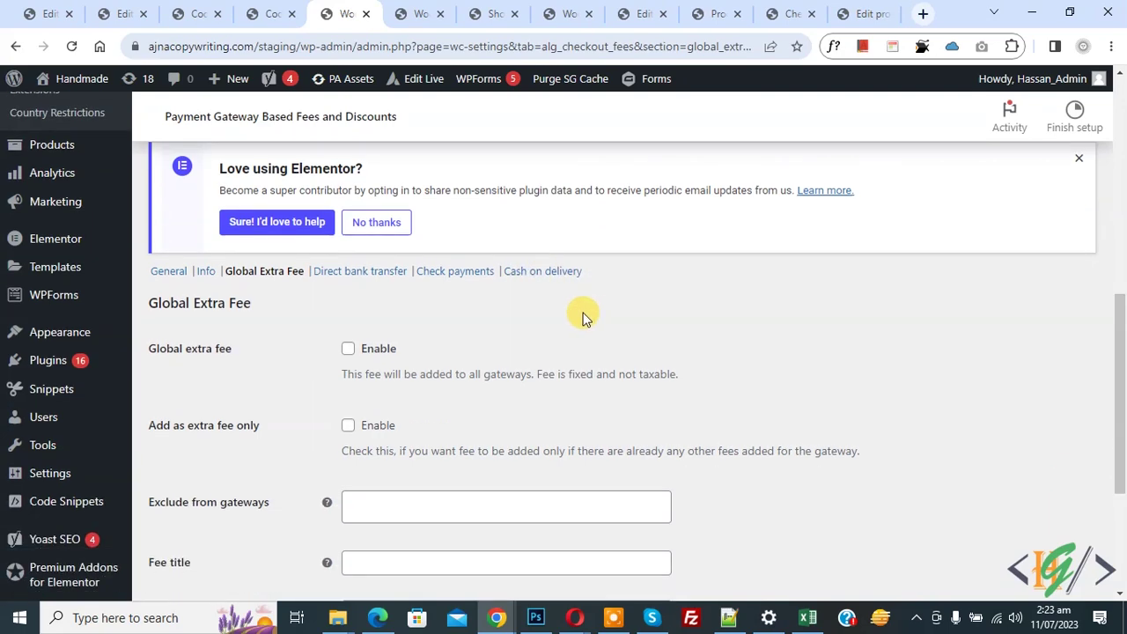
{"action": "left_click", "coordinate": [543, 273]}
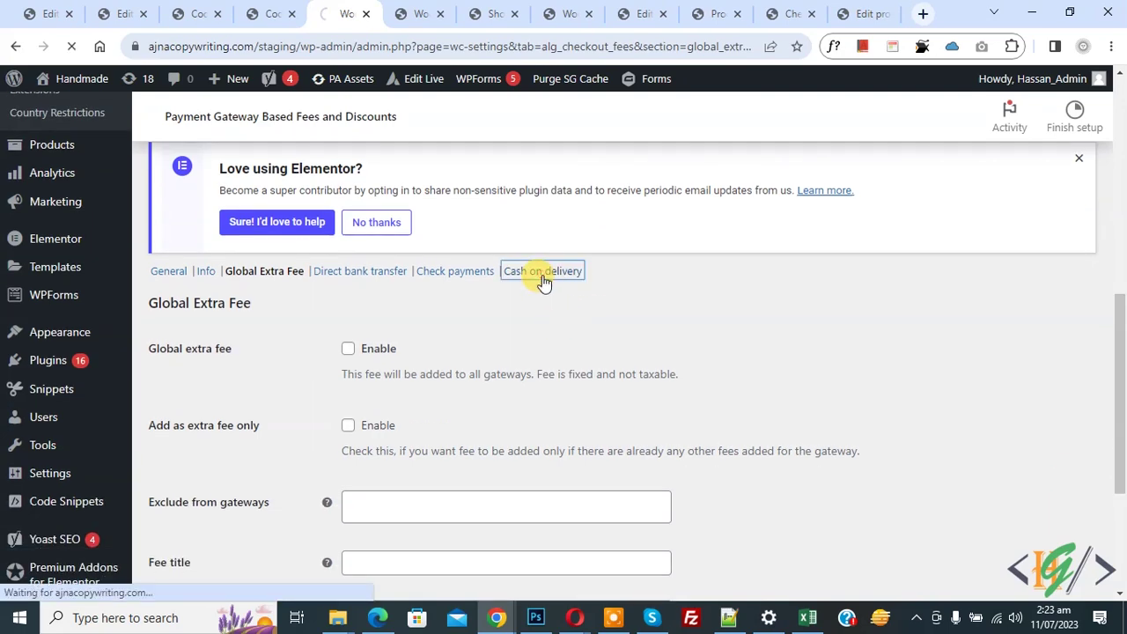
Enable the Cash on delivery fee titled 'Additional Charges for COD', Percent type, value 5.
{"action": "scroll", "coordinate": [441, 214], "scroll_direction": "down", "scroll_amount": 7}
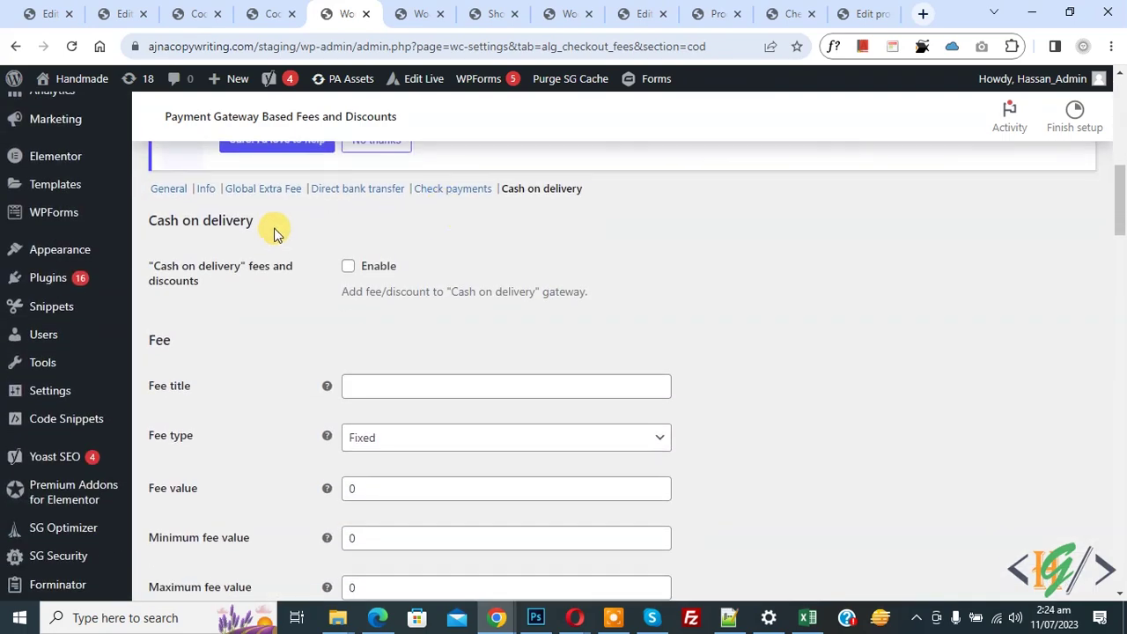
{"action": "left_click", "coordinate": [348, 266]}
{"action": "scroll", "coordinate": [390, 251], "scroll_direction": "down", "scroll_amount": 1}
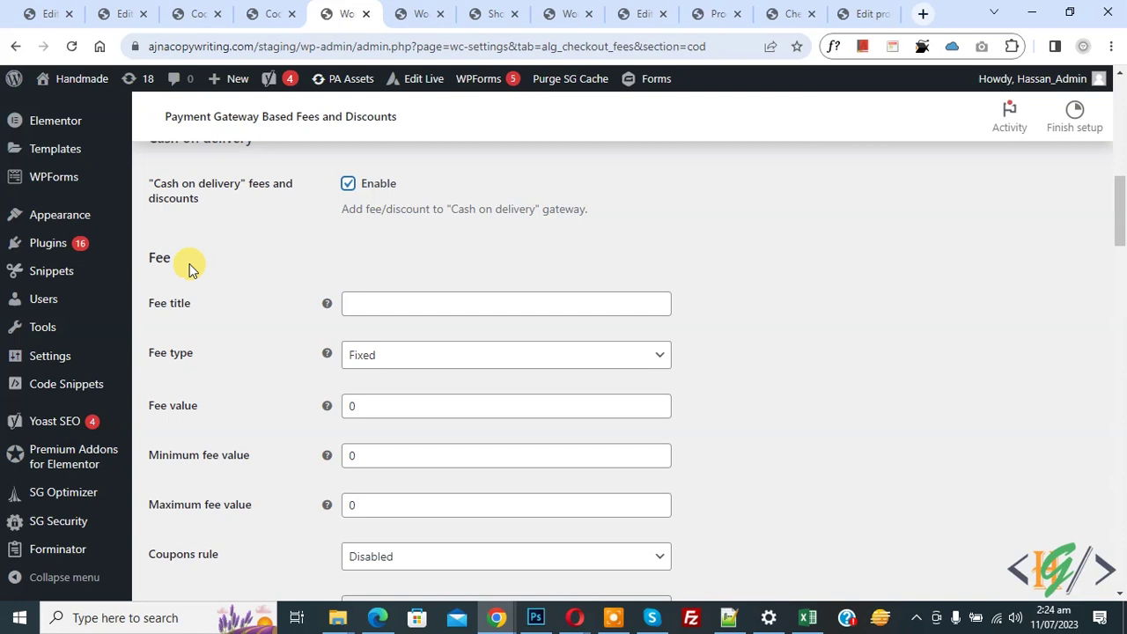
{"action": "left_click", "coordinate": [345, 306]}
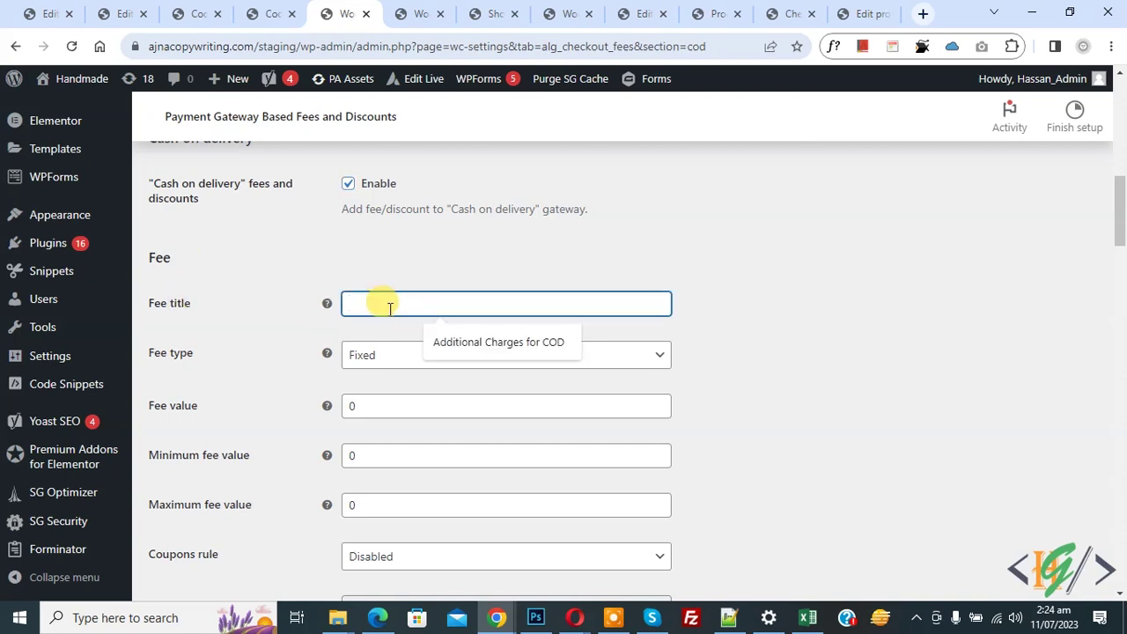
{"action": "left_click", "coordinate": [454, 345]}
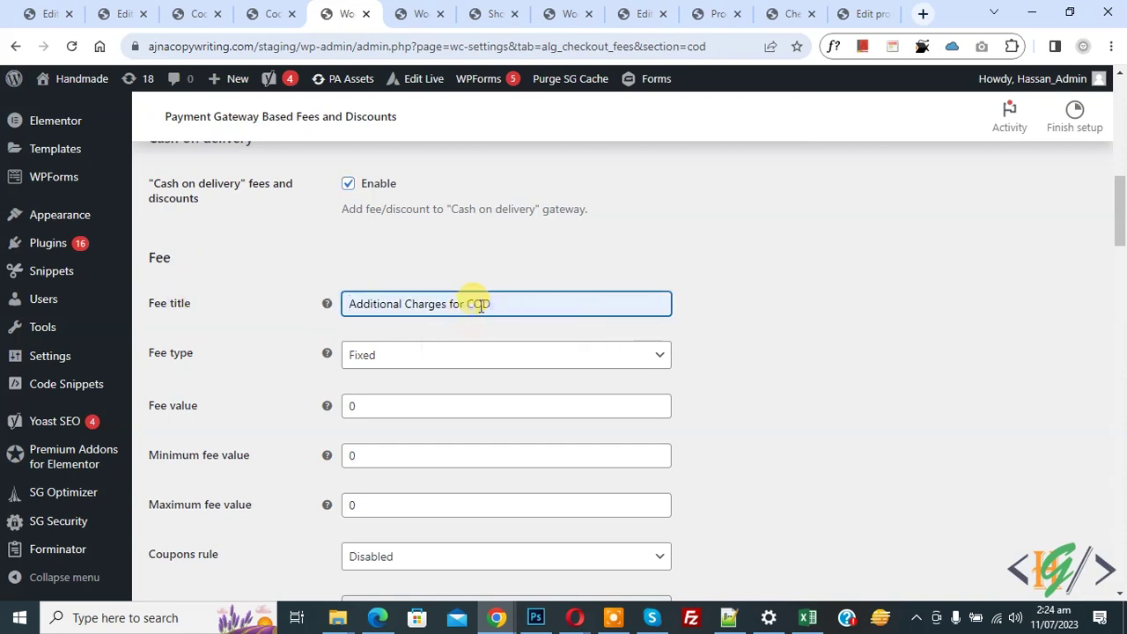
{"action": "scroll", "coordinate": [264, 275], "scroll_direction": "down", "scroll_amount": 1}
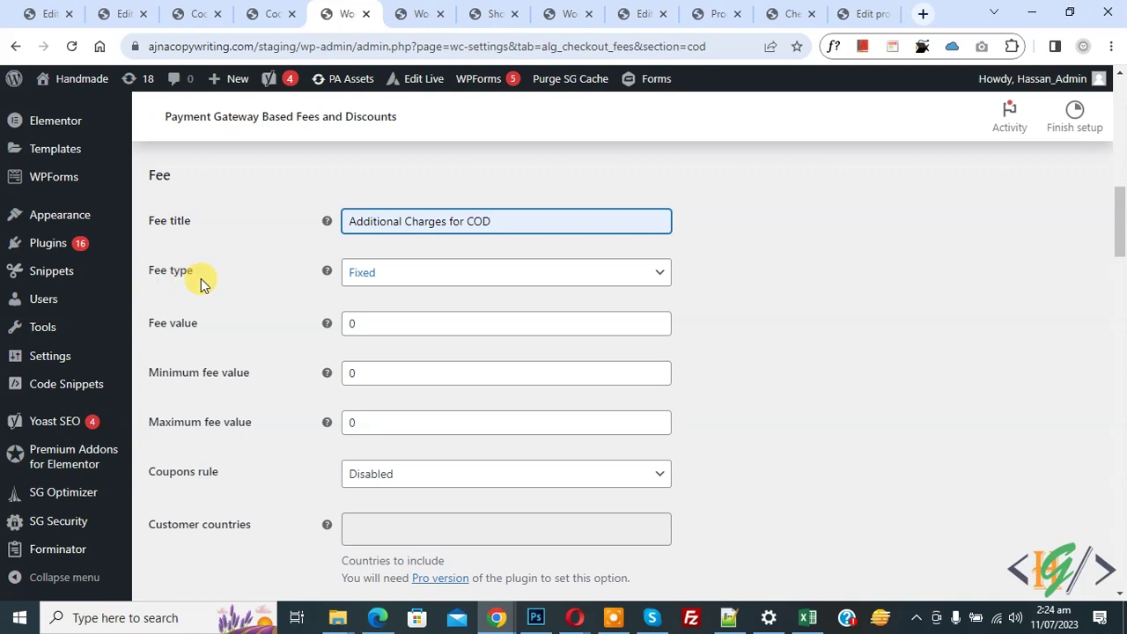
{"action": "left_click", "coordinate": [392, 276]}
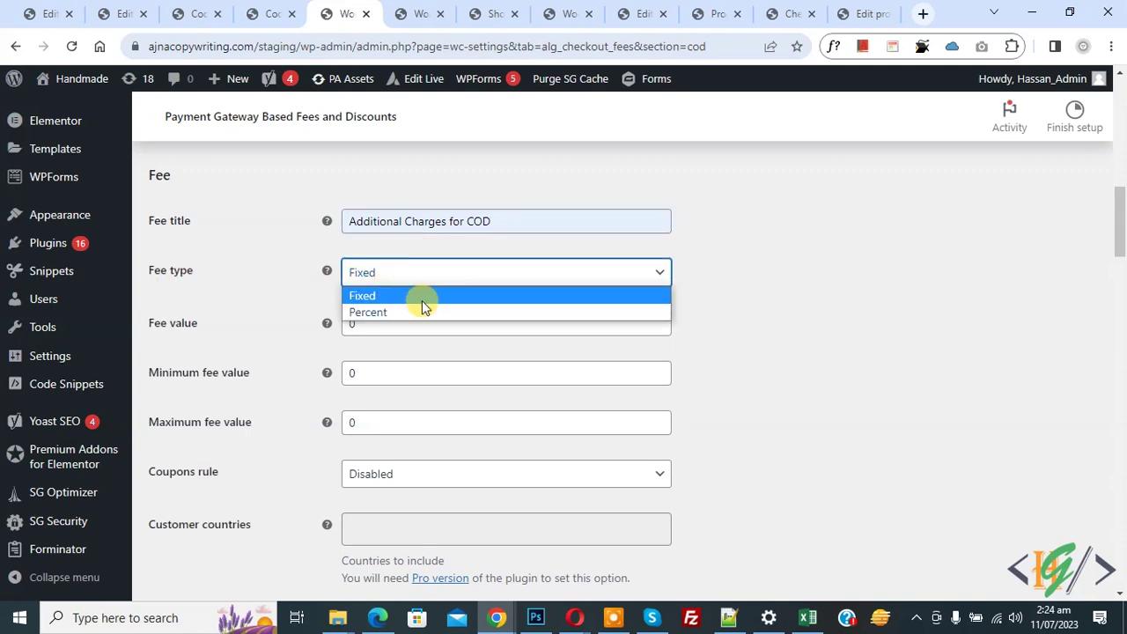
{"action": "left_click", "coordinate": [370, 312]}
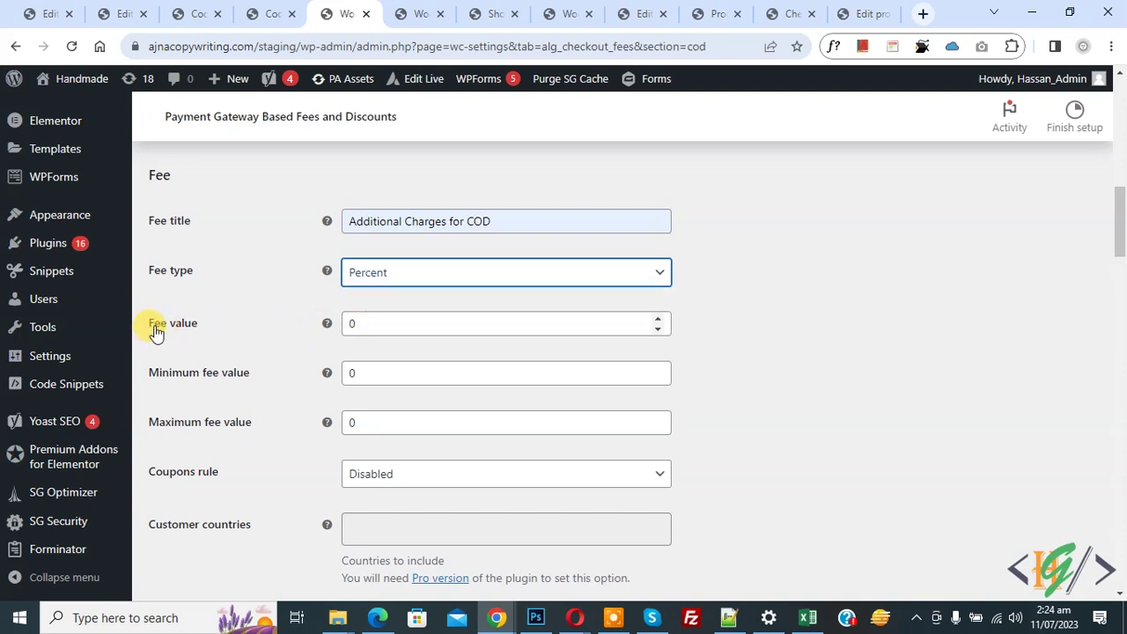
{"action": "left_click", "coordinate": [359, 322]}
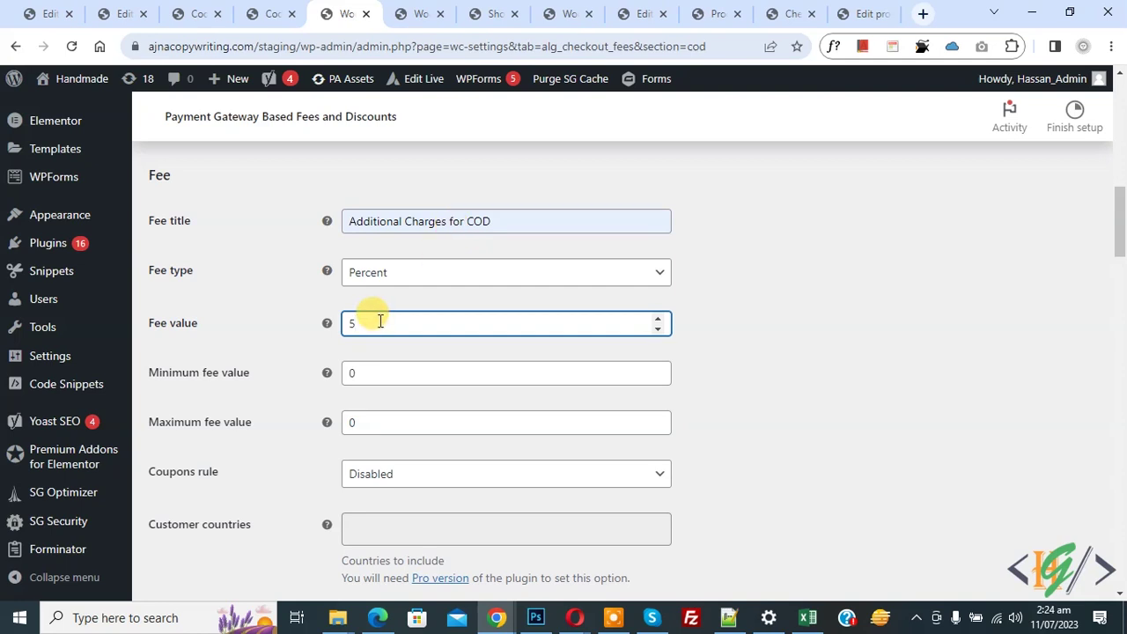
{"action": "scroll", "coordinate": [309, 259], "scroll_direction": "down", "scroll_amount": 2}
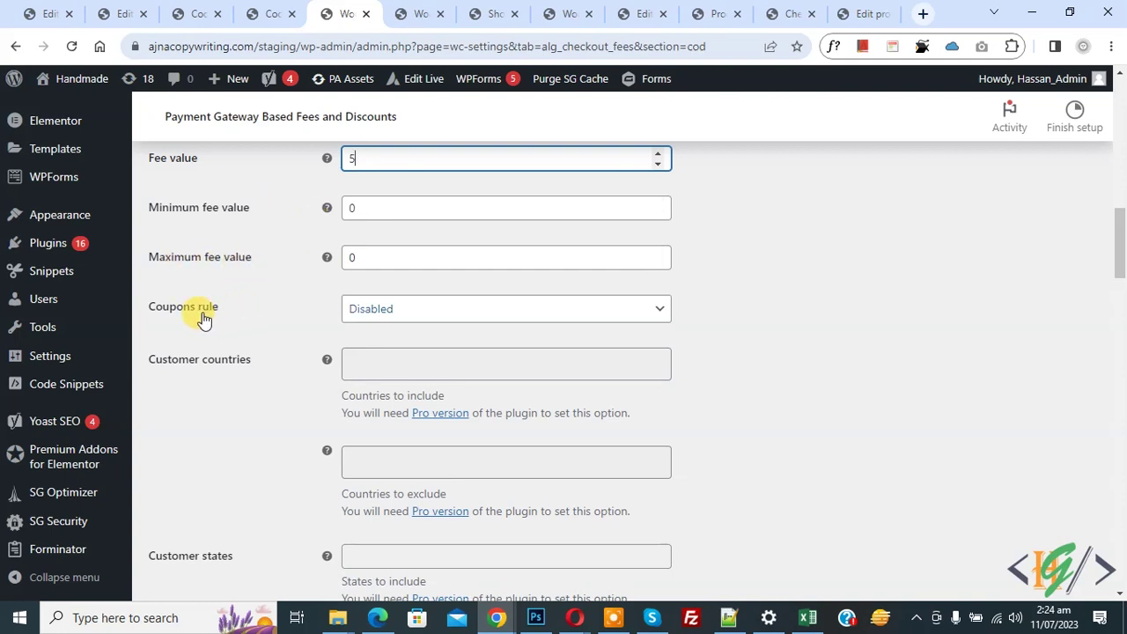
Leave the Cash on delivery fee's coupons rule set to Disabled.
{"action": "left_click", "coordinate": [403, 316]}
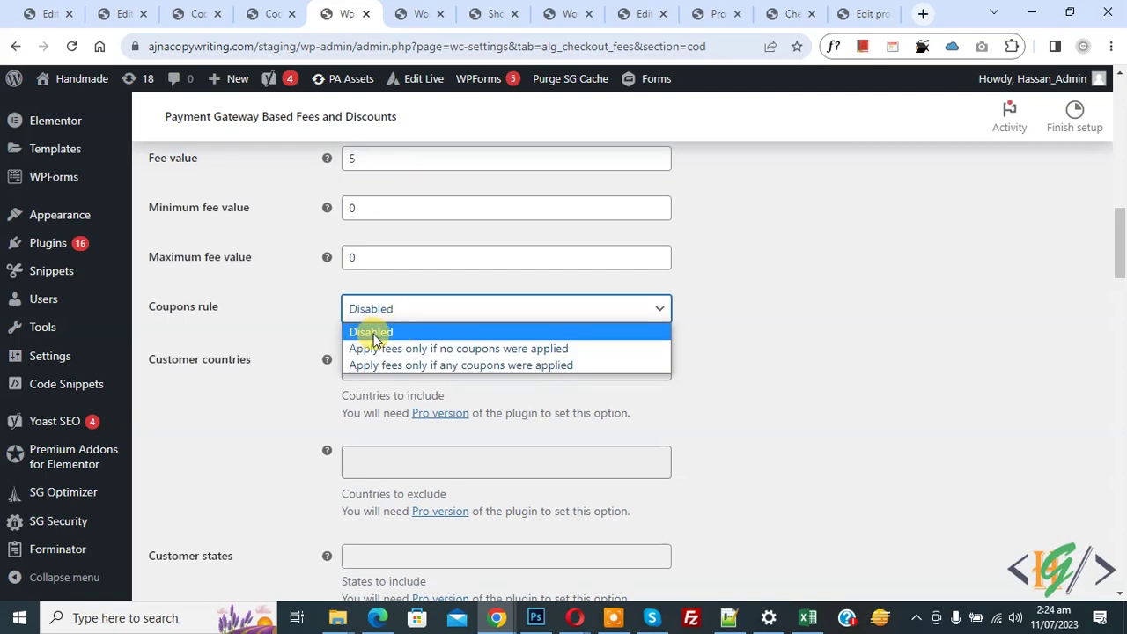
{"action": "left_click", "coordinate": [273, 315]}
{"action": "scroll", "coordinate": [273, 313], "scroll_direction": "down", "scroll_amount": 10}
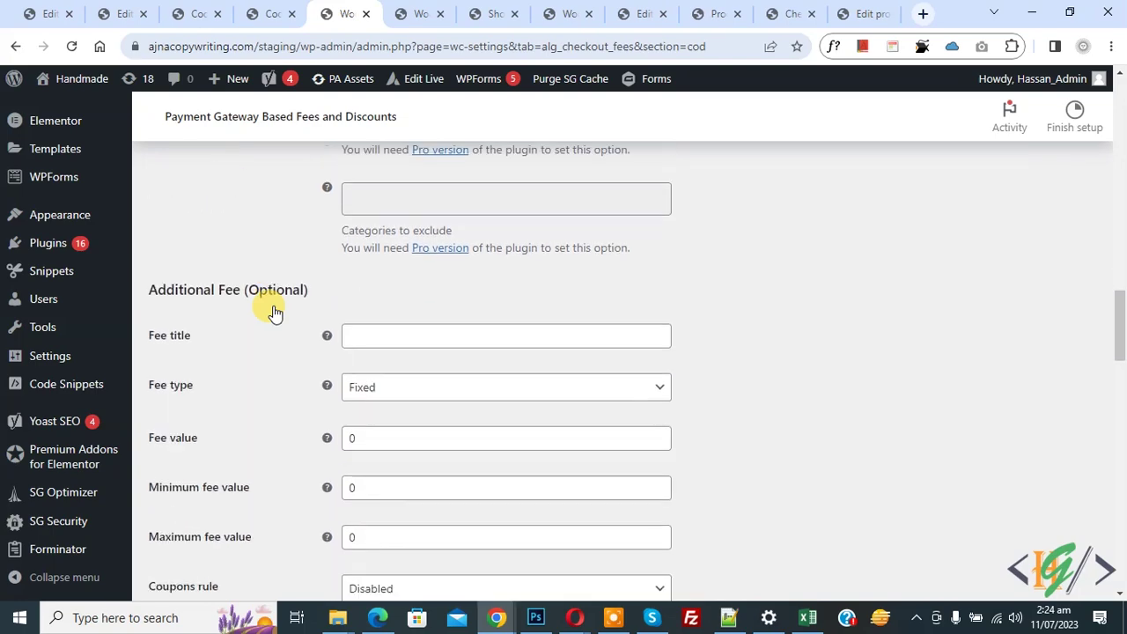
{"action": "scroll", "coordinate": [296, 264], "scroll_direction": "down", "scroll_amount": 10}
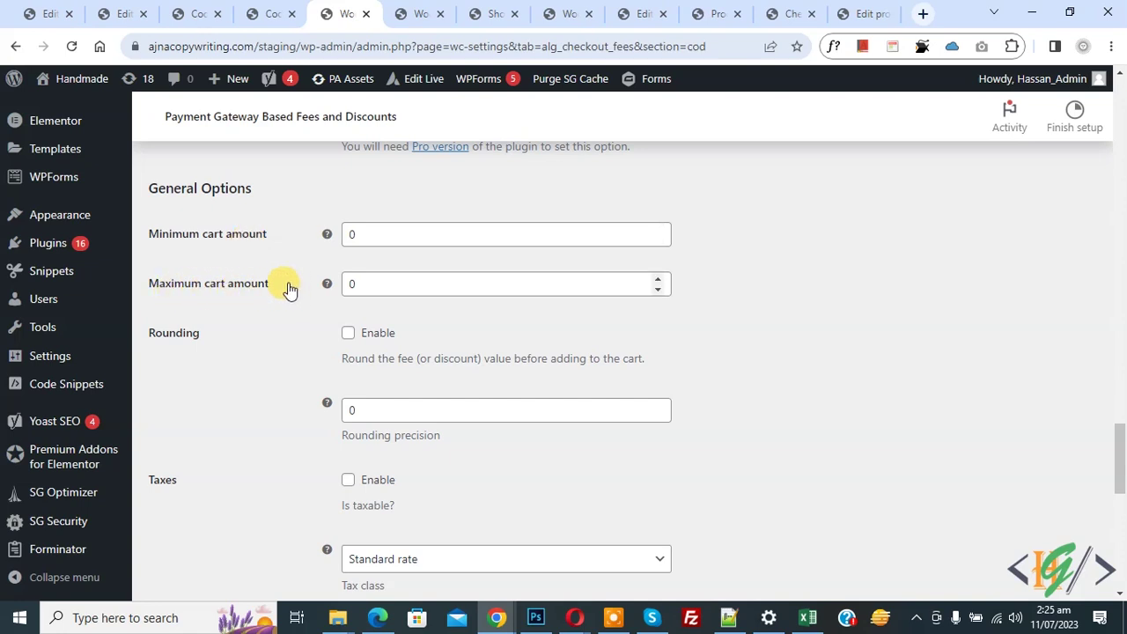
{"action": "scroll", "coordinate": [220, 260], "scroll_direction": "down", "scroll_amount": 1}
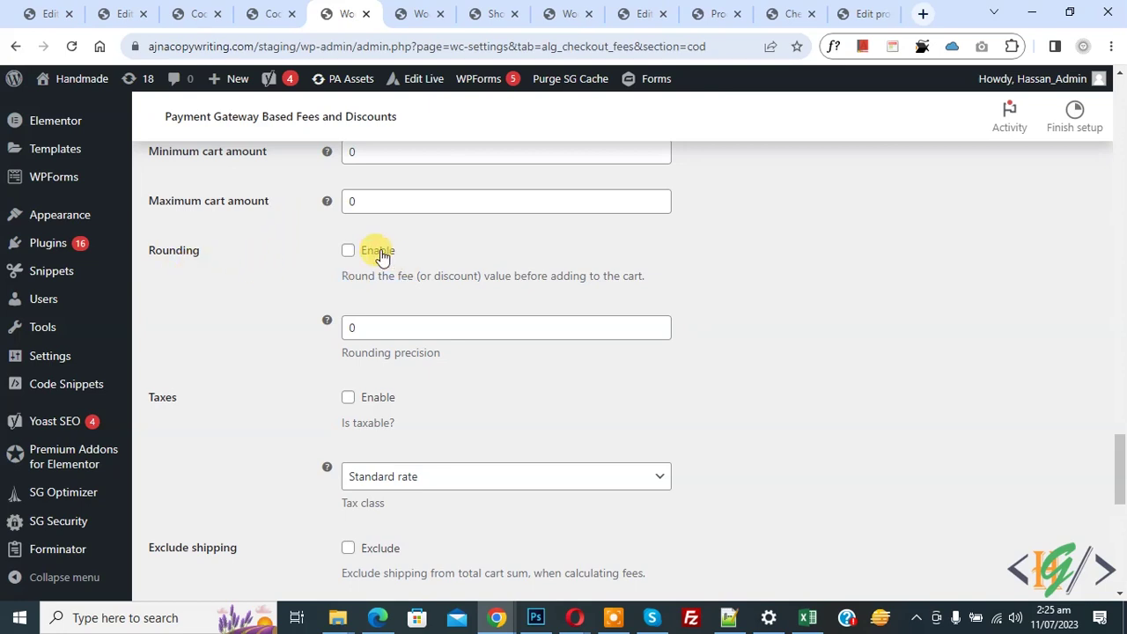
{"action": "scroll", "coordinate": [291, 247], "scroll_direction": "down", "scroll_amount": 2}
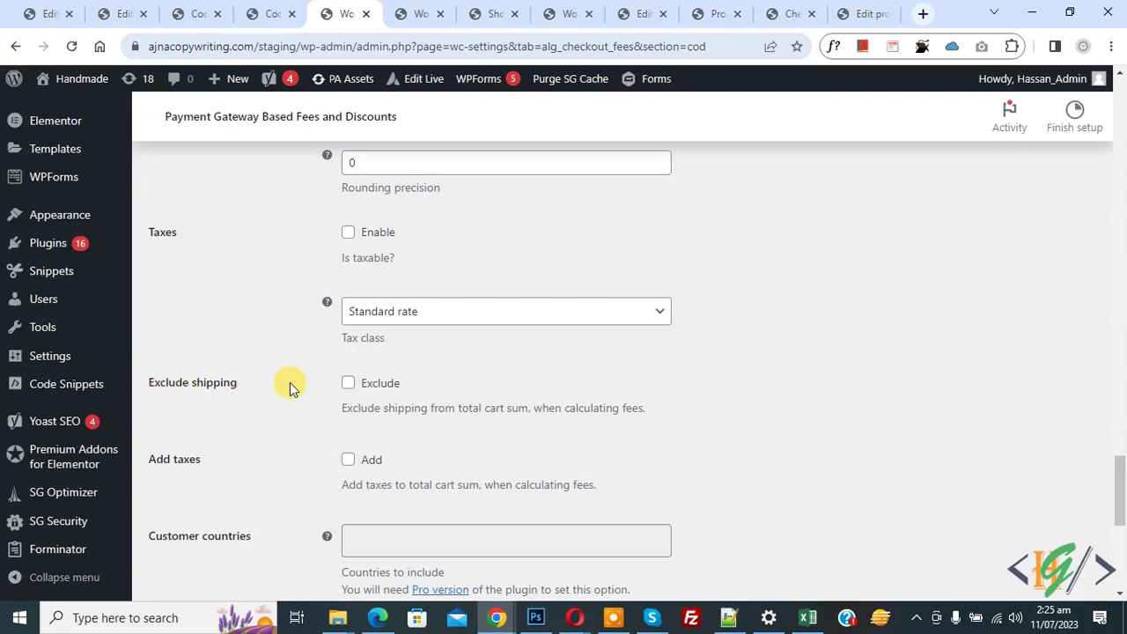
{"action": "scroll", "coordinate": [264, 352], "scroll_direction": "down", "scroll_amount": 2}
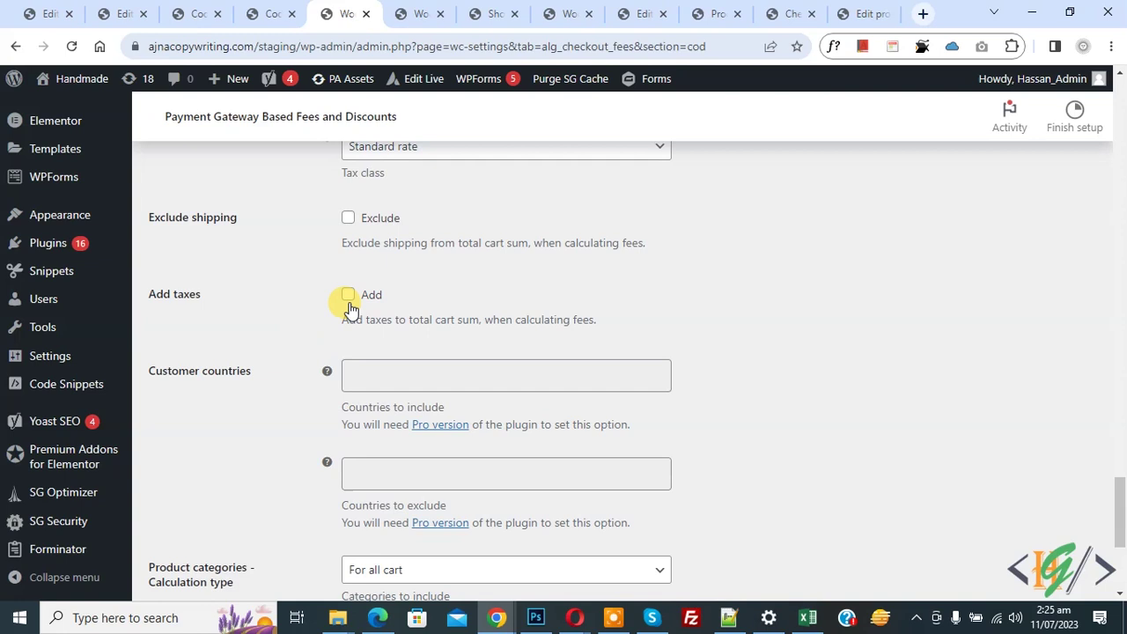
{"action": "scroll", "coordinate": [297, 307], "scroll_direction": "down", "scroll_amount": 3}
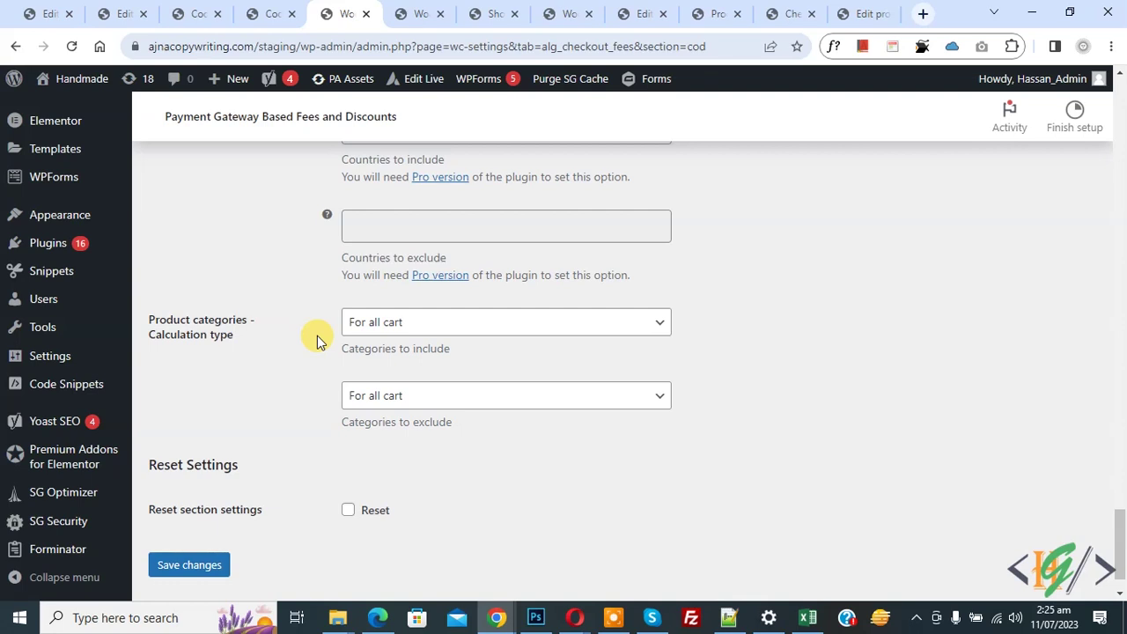
Keep the fee calculated on the whole cart and save the Cash on delivery settings.
{"action": "left_click", "coordinate": [360, 331]}
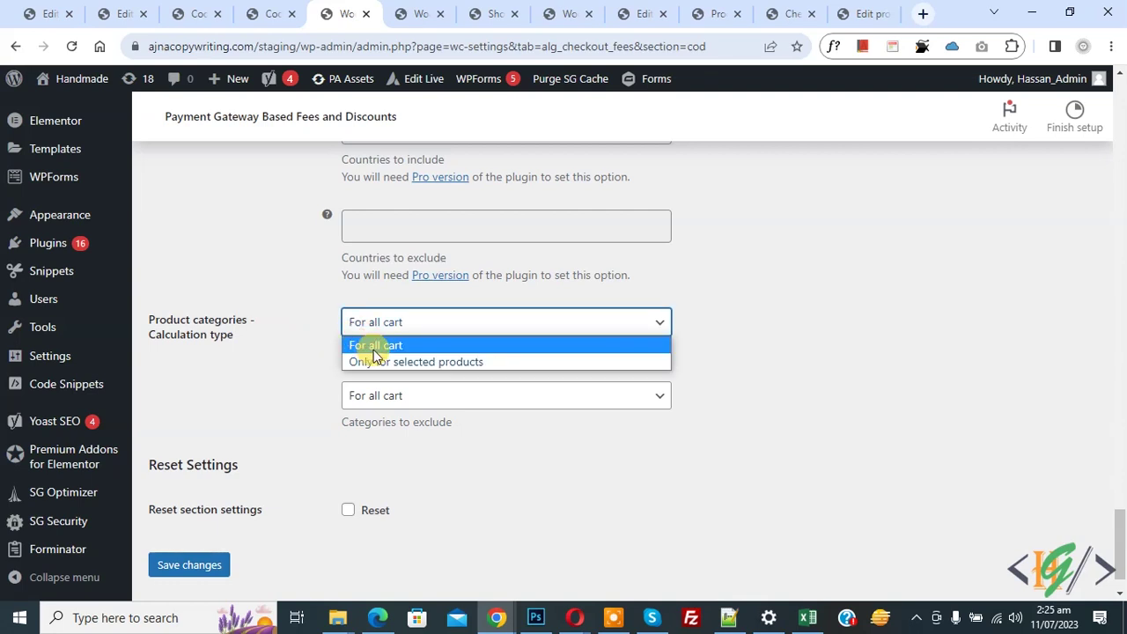
{"action": "left_click", "coordinate": [374, 350]}
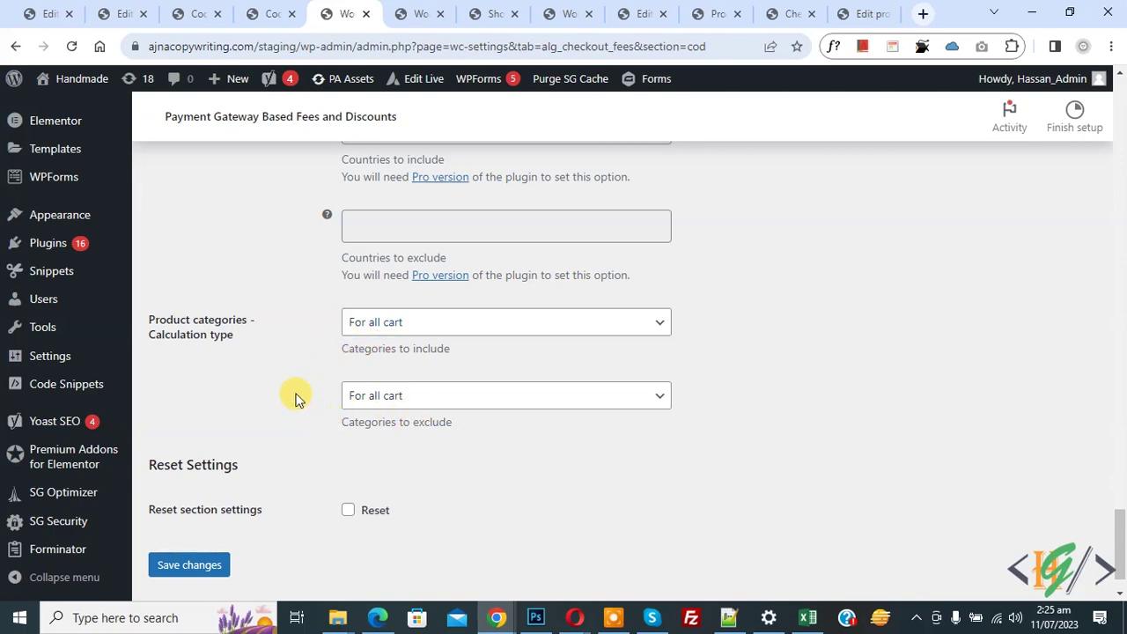
{"action": "scroll", "coordinate": [317, 415], "scroll_direction": "down", "scroll_amount": 1}
{"action": "left_click", "coordinate": [216, 514]}
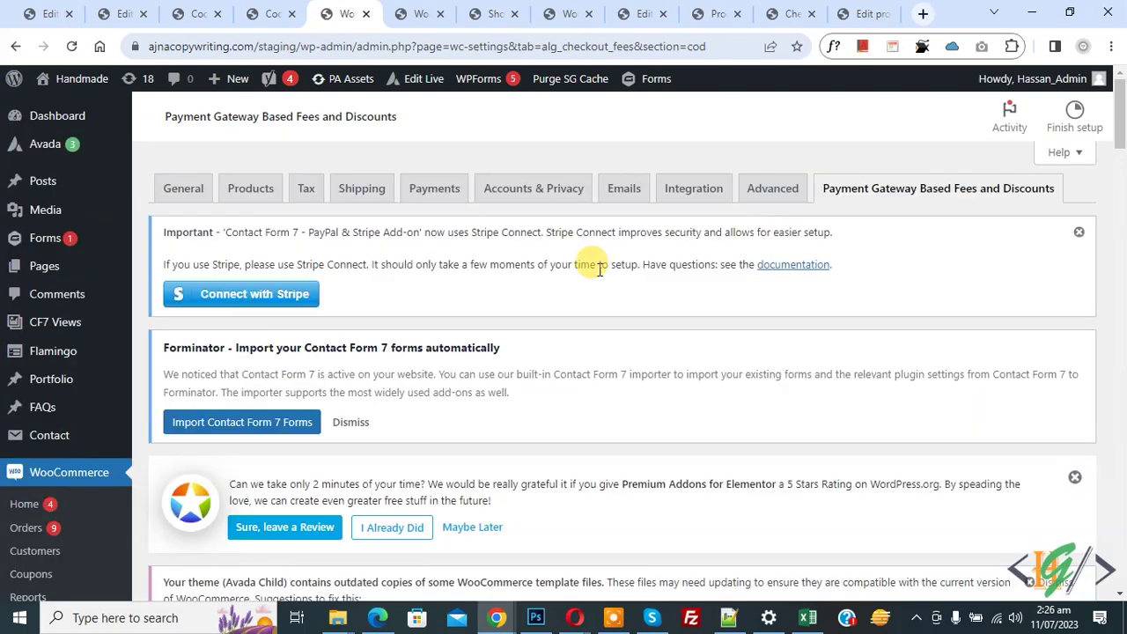
Switch to the storefront Shop tab and reload the page.
{"action": "scroll", "coordinate": [507, 290], "scroll_direction": "down", "scroll_amount": 10}
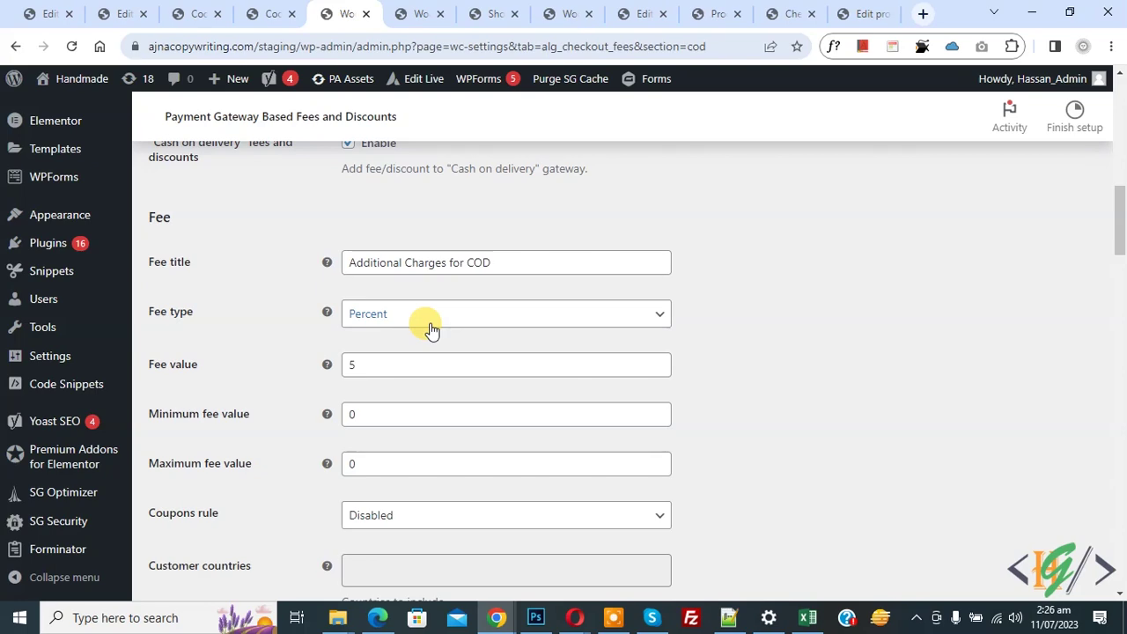
{"action": "left_click", "coordinate": [501, 11]}
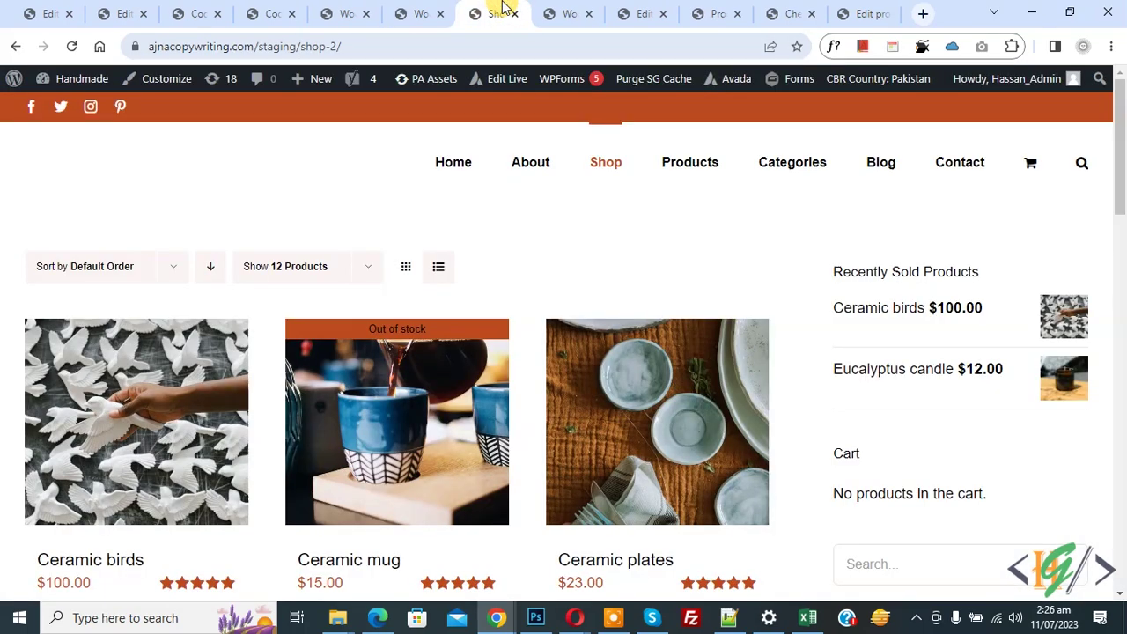
{"action": "left_click", "coordinate": [70, 46]}
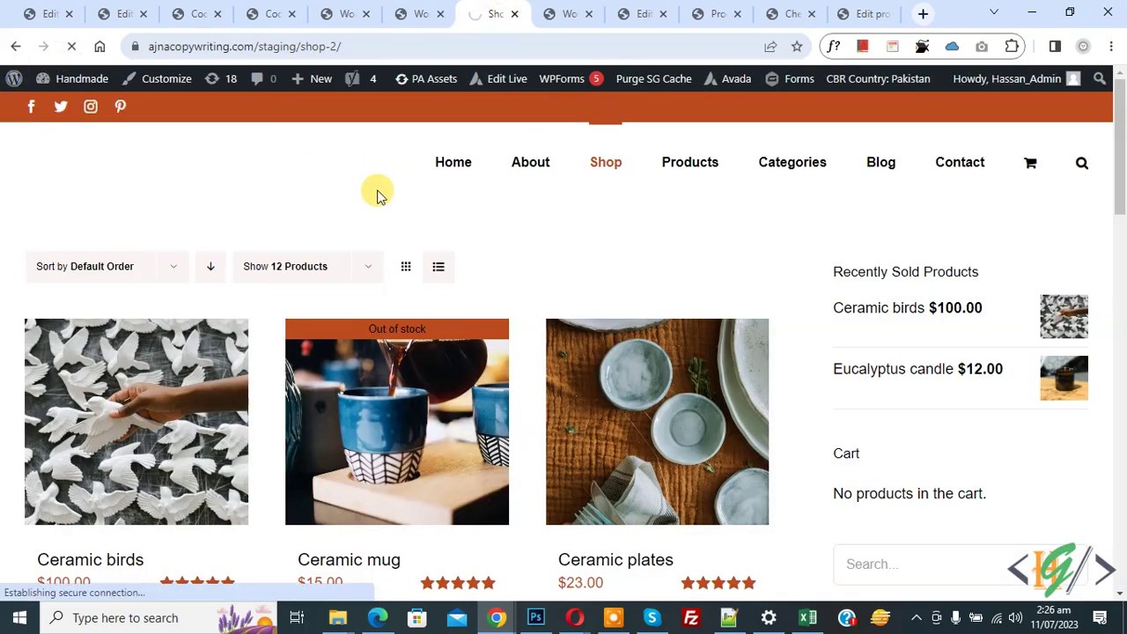
Add Ceramic birds and Ceramic pot to the cart.
{"action": "scroll", "coordinate": [335, 196], "scroll_direction": "down", "scroll_amount": 2}
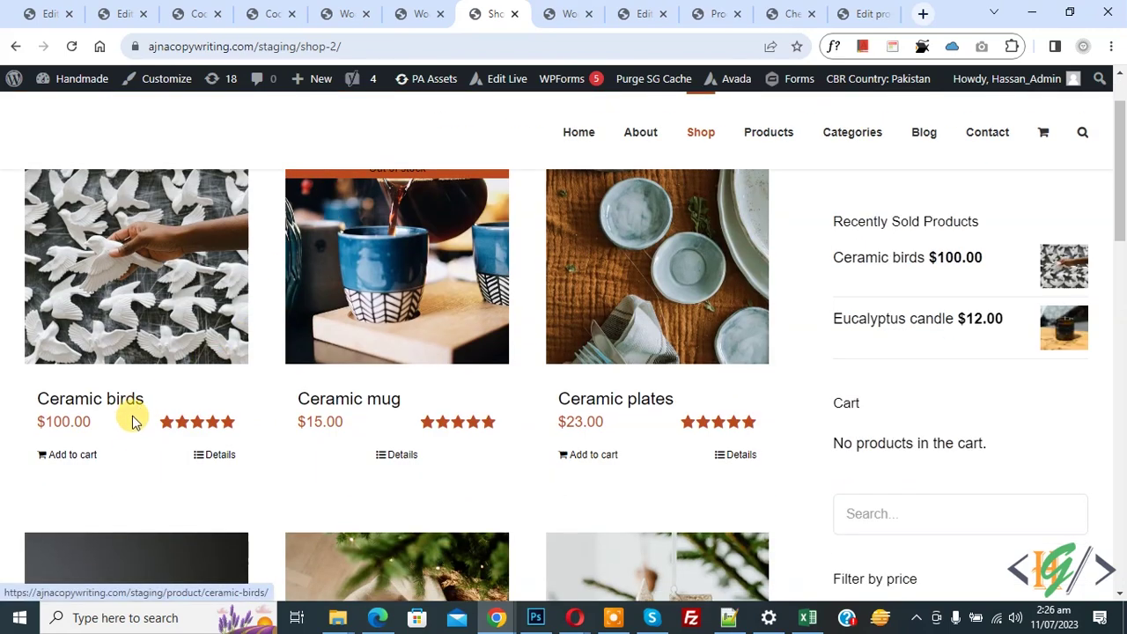
{"action": "left_click", "coordinate": [76, 454]}
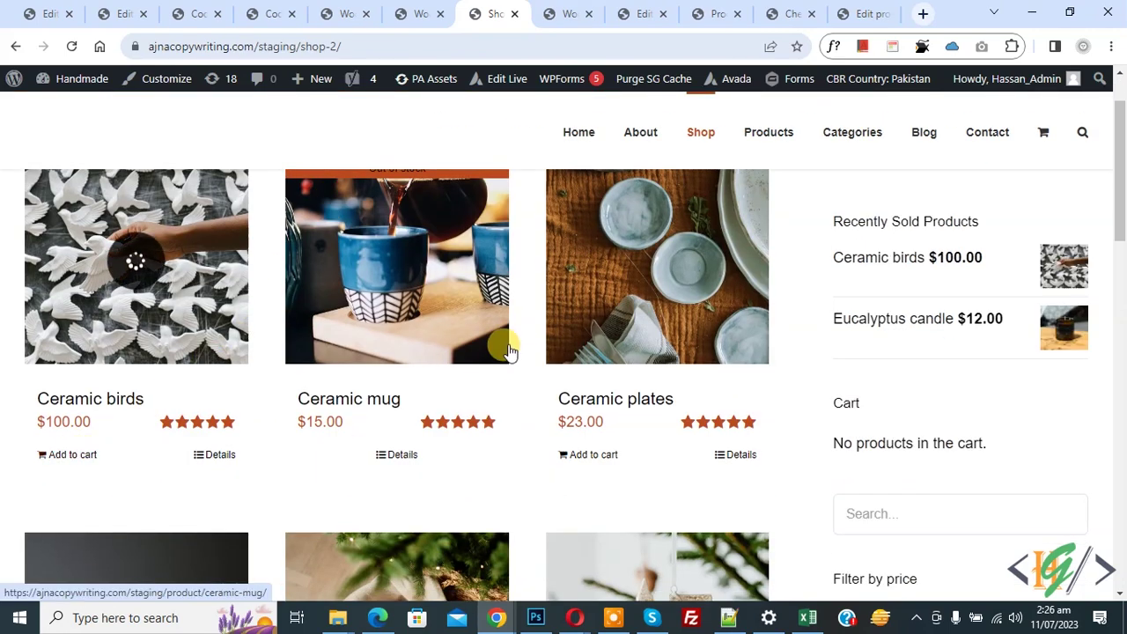
{"action": "scroll", "coordinate": [510, 331], "scroll_direction": "down", "scroll_amount": 3}
{"action": "scroll", "coordinate": [498, 320], "scroll_direction": "down", "scroll_amount": 1}
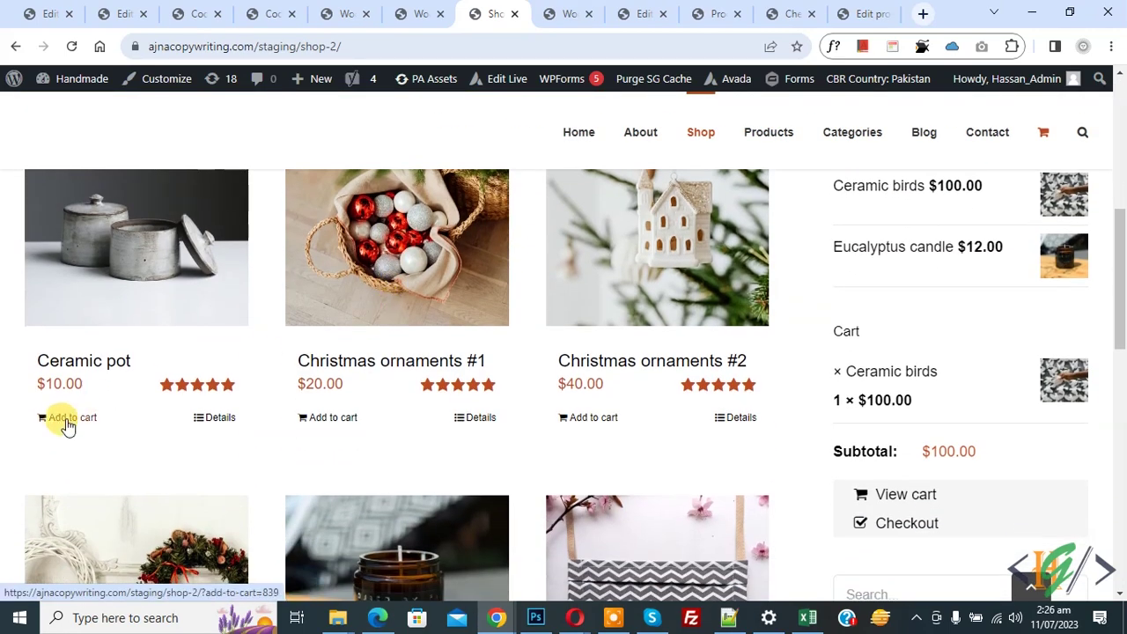
{"action": "left_click", "coordinate": [67, 421]}
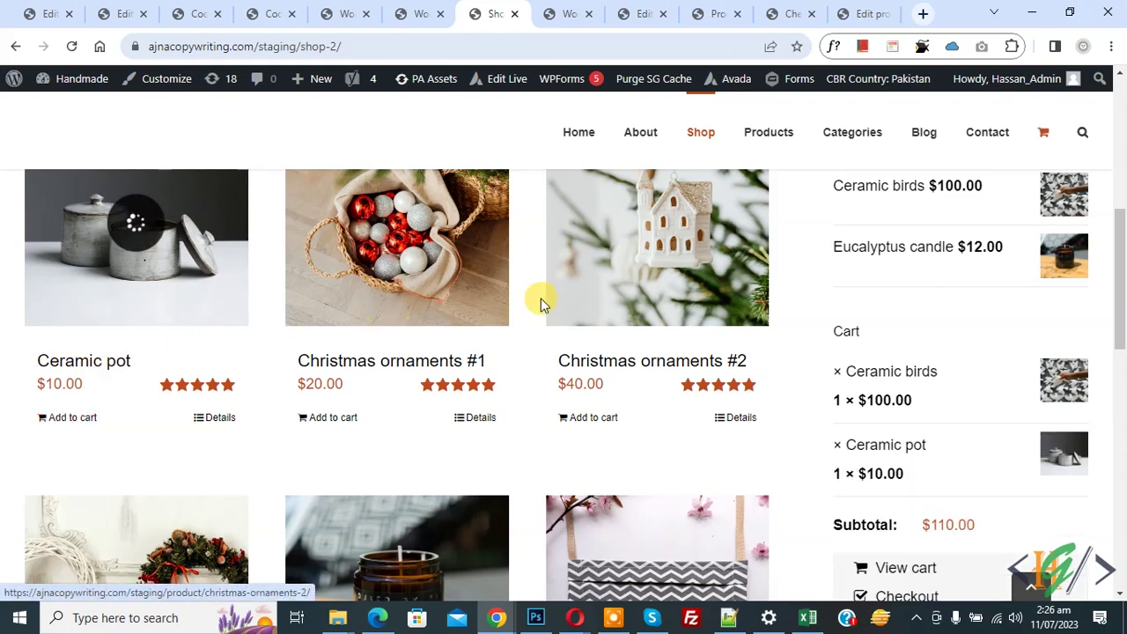
Open the cart page and proceed to checkout for the $110.00 order.
{"action": "mouse_move", "coordinate": [1045, 136]}
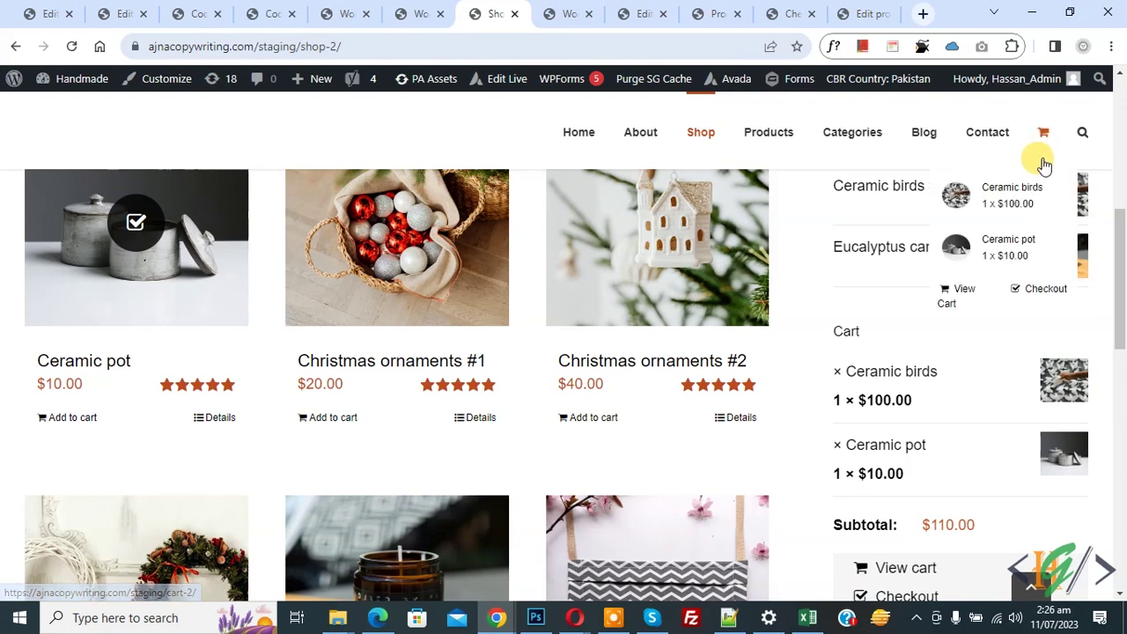
{"action": "left_click", "coordinate": [952, 290]}
{"action": "scroll", "coordinate": [530, 322], "scroll_direction": "down", "scroll_amount": 4}
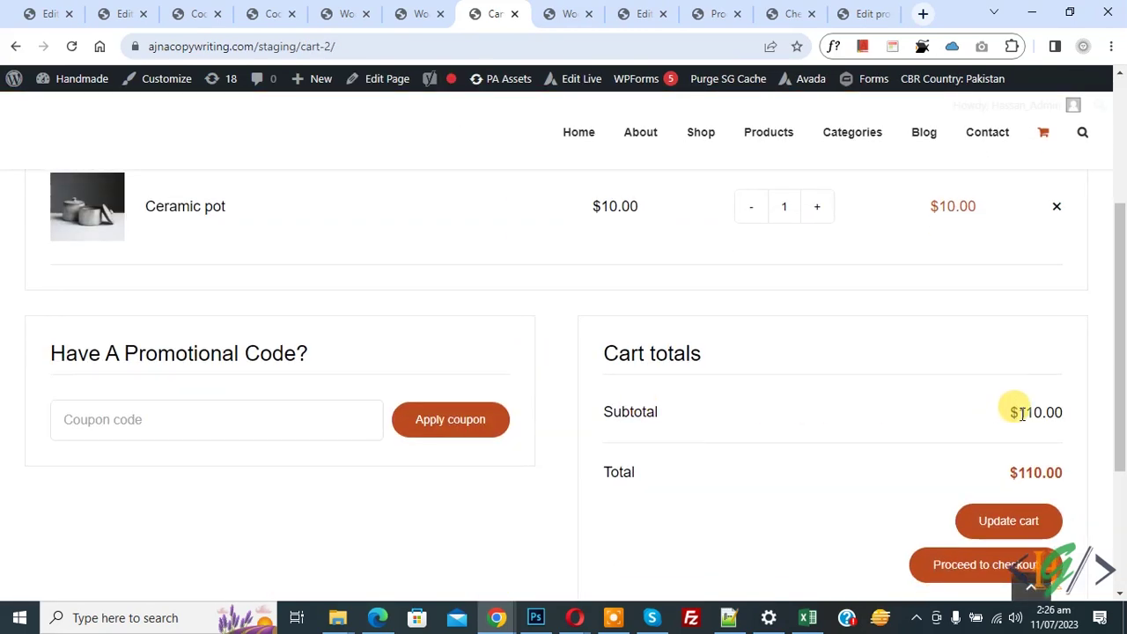
{"action": "scroll", "coordinate": [835, 348], "scroll_direction": "down", "scroll_amount": 2}
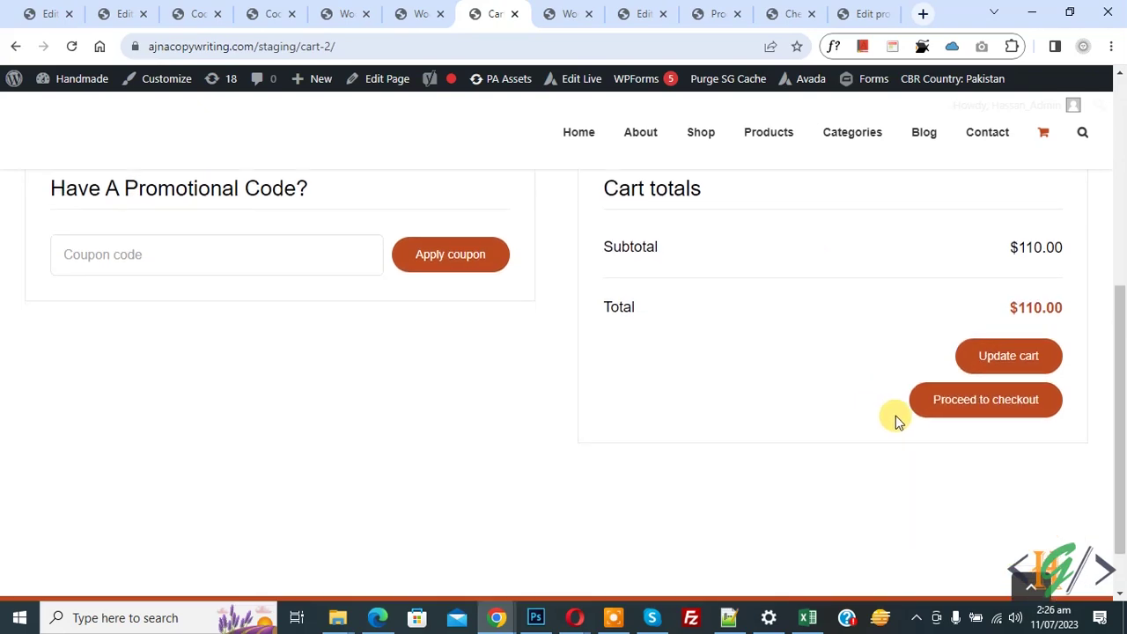
{"action": "left_click", "coordinate": [940, 406]}
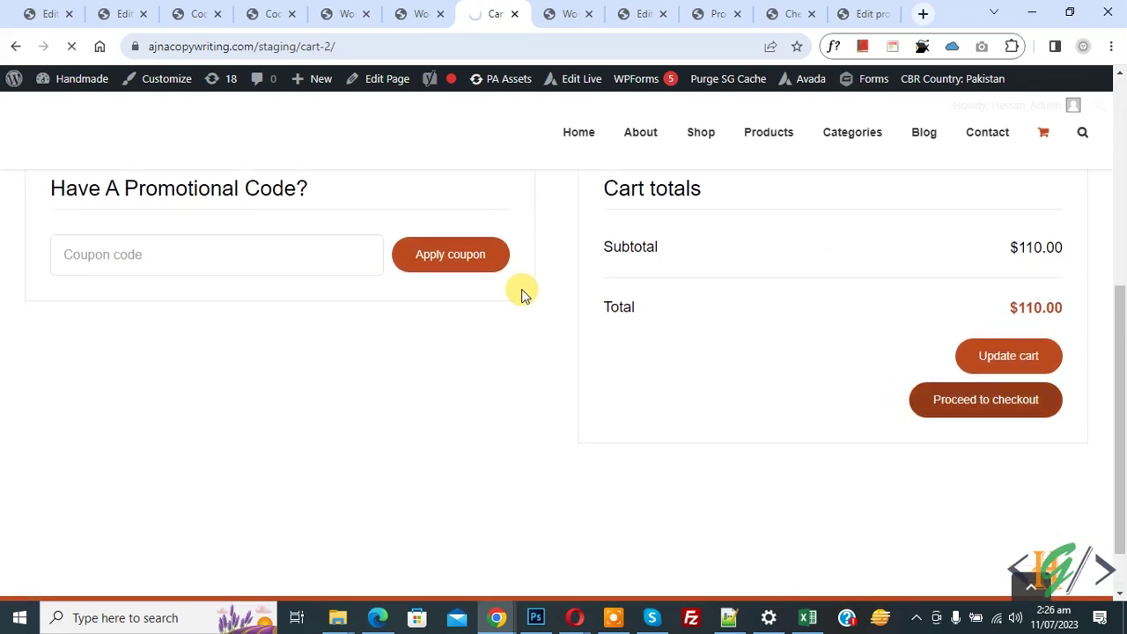
{"action": "scroll", "coordinate": [1117, 380], "scroll_direction": "down", "scroll_amount": 10}
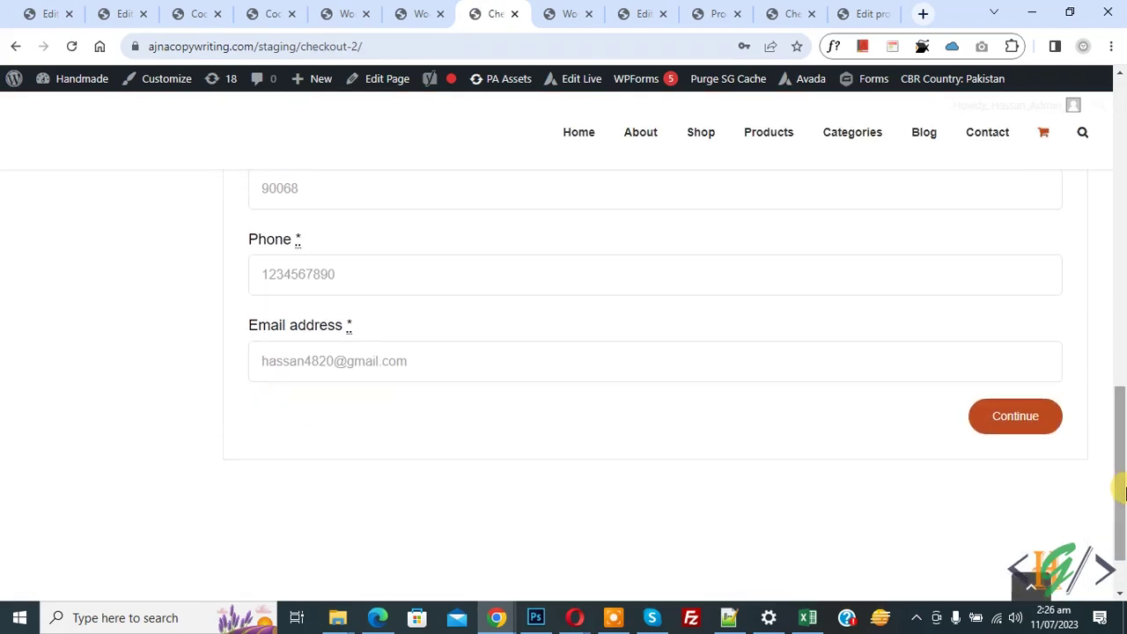
Continue past billing to Review & Payment and pick Cash on delivery; total stays $110.00.
{"action": "left_click", "coordinate": [1008, 419]}
{"action": "left_click", "coordinate": [1017, 390]}
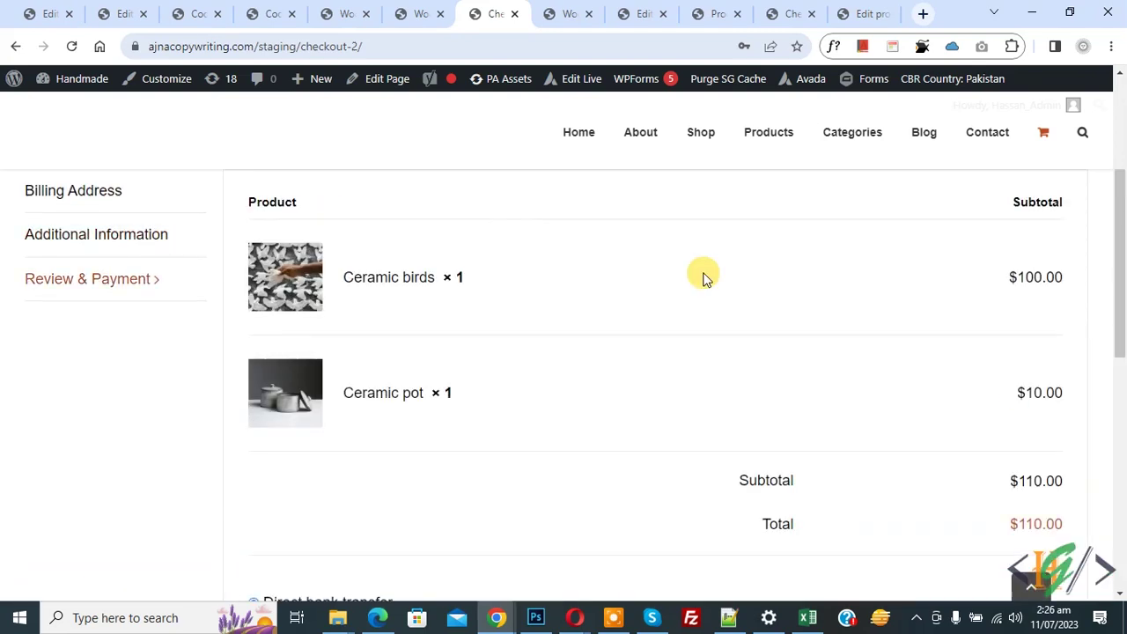
{"action": "scroll", "coordinate": [581, 282], "scroll_direction": "down", "scroll_amount": 1}
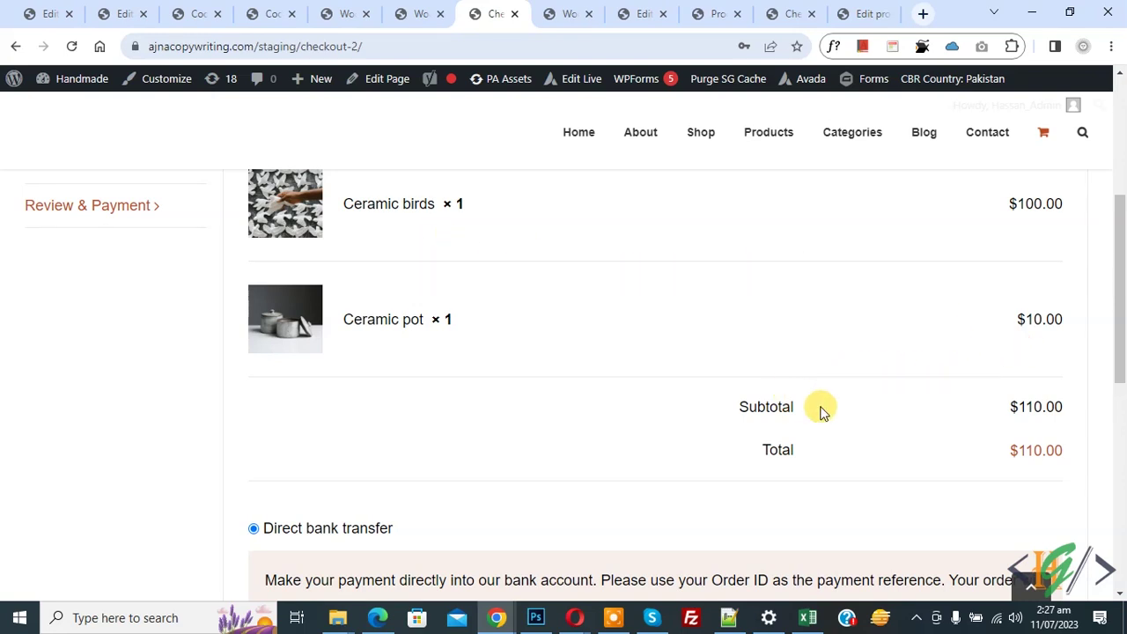
{"action": "scroll", "coordinate": [560, 239], "scroll_direction": "down", "scroll_amount": 2}
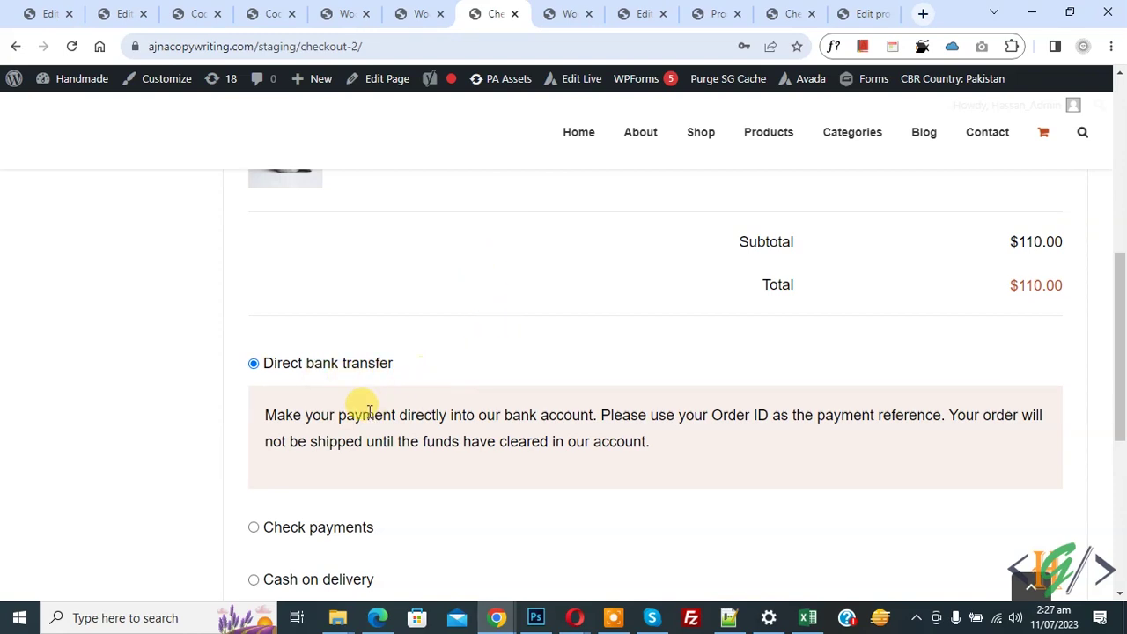
{"action": "left_click", "coordinate": [313, 527]}
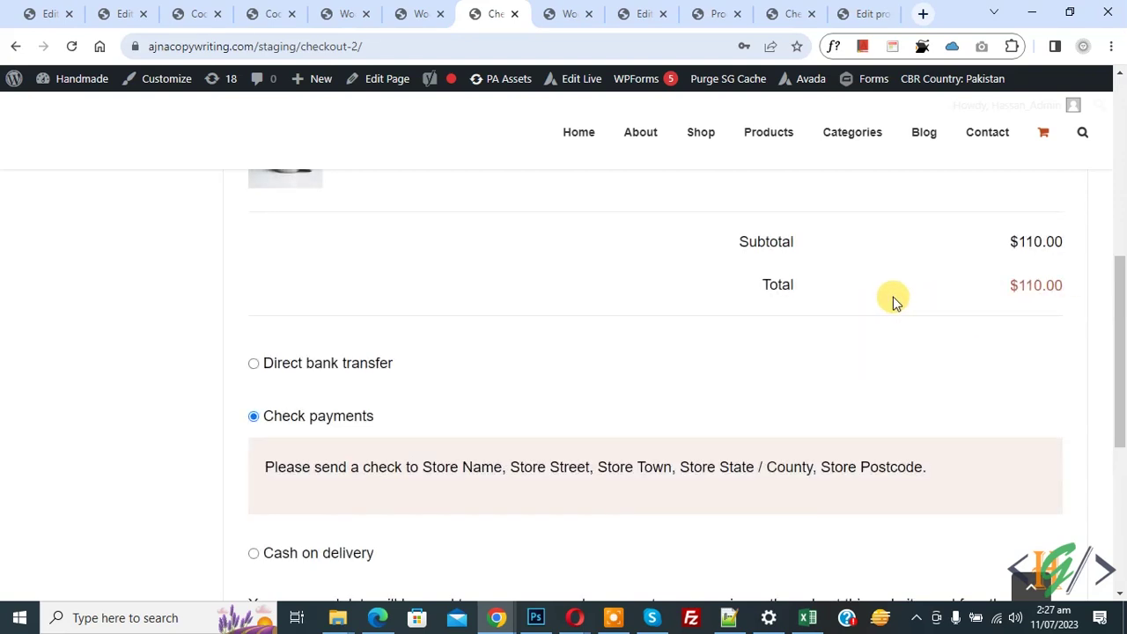
{"action": "scroll", "coordinate": [317, 352], "scroll_direction": "down", "scroll_amount": 2}
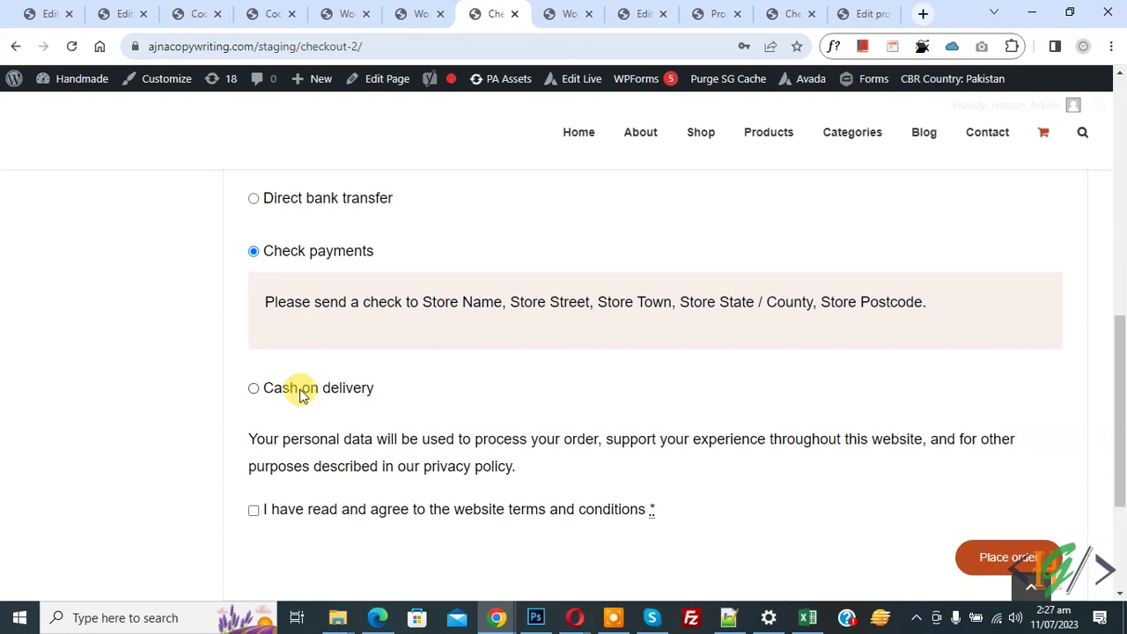
{"action": "left_click", "coordinate": [295, 393]}
{"action": "scroll", "coordinate": [795, 378], "scroll_direction": "up", "scroll_amount": 2}
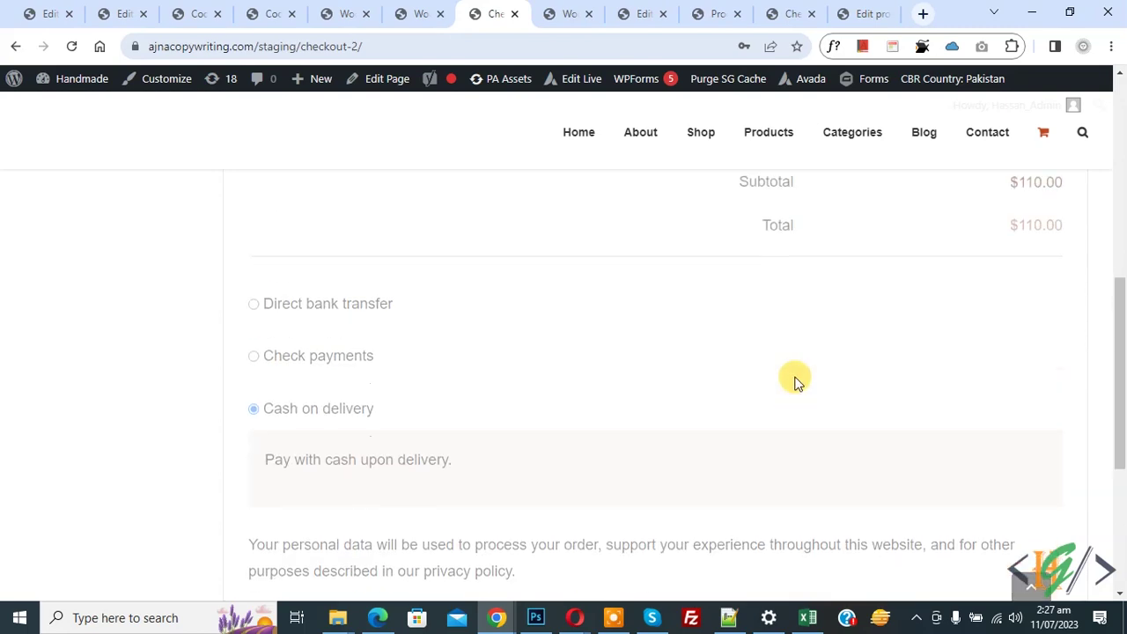
{"action": "left_click_drag", "start_coordinate": [607, 284], "coordinate": [792, 282]}
{"action": "left_click_drag", "start_coordinate": [1031, 284], "coordinate": [1059, 285]}
{"action": "left_click", "coordinate": [1028, 259]}
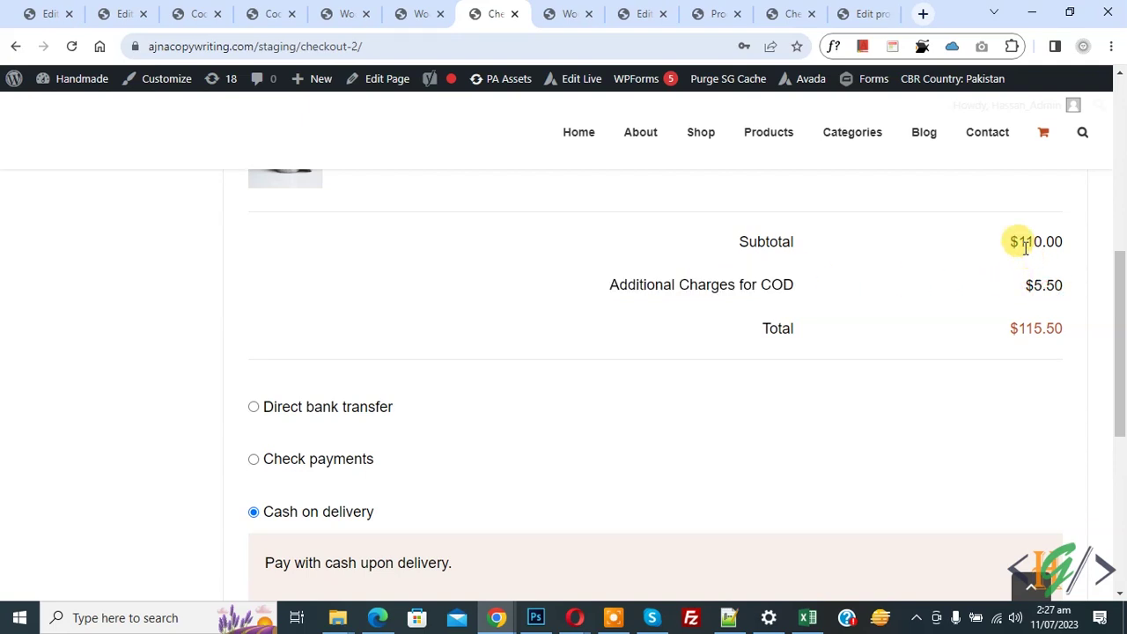
{"action": "double_click", "coordinate": [1031, 239]}
{"action": "left_click", "coordinate": [1028, 291]}
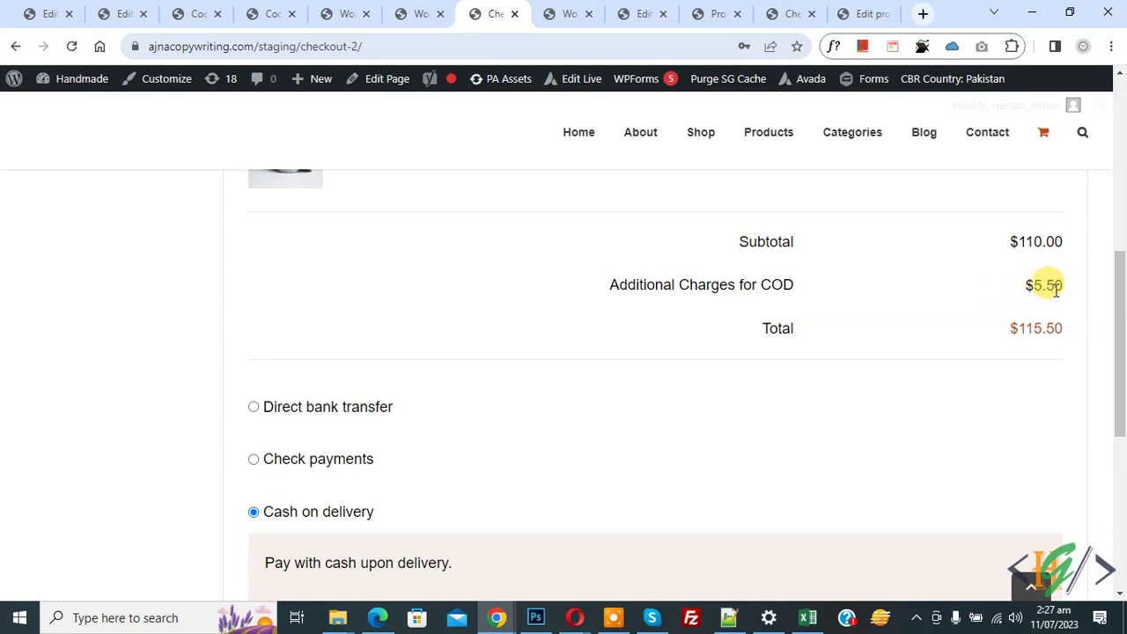
{"action": "left_click", "coordinate": [926, 335]}
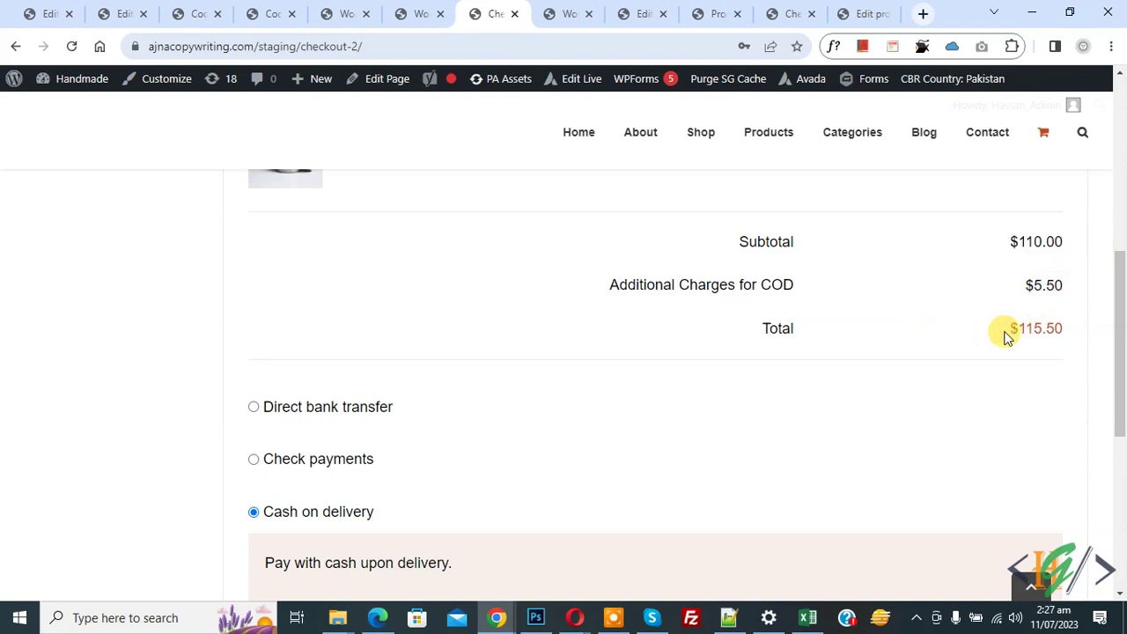